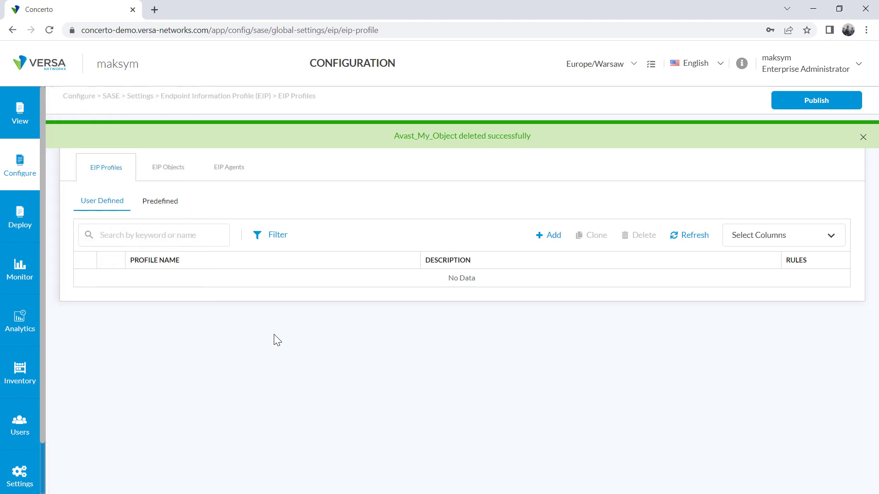
# Browse the predefined and user-defined EIP objects, then start a new user-defined EIP object
pyautogui.click(161, 169)
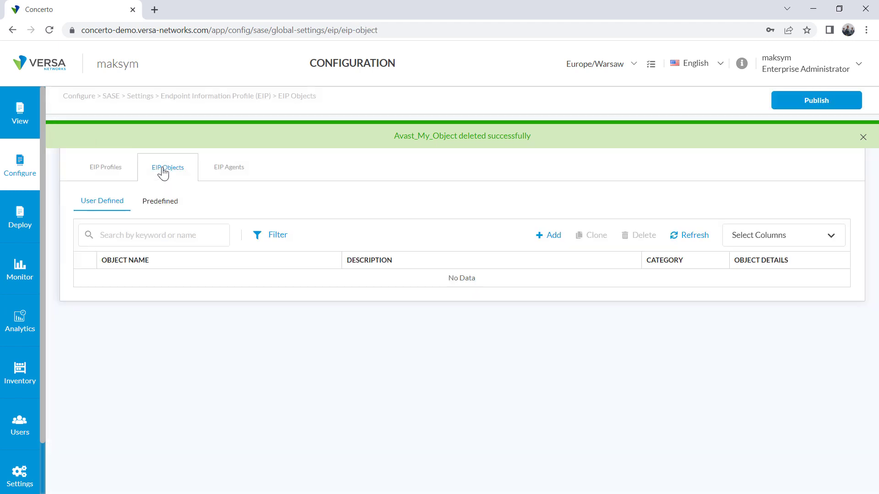
pyautogui.click(154, 201)
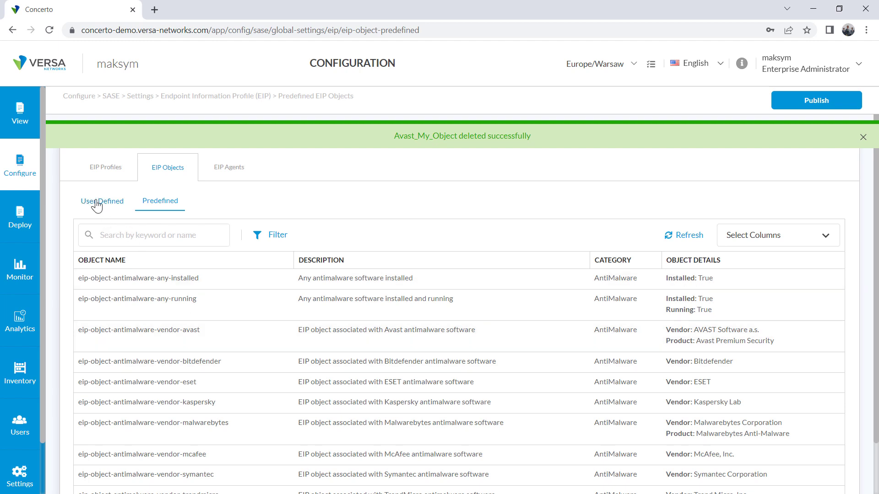
pyautogui.click(97, 202)
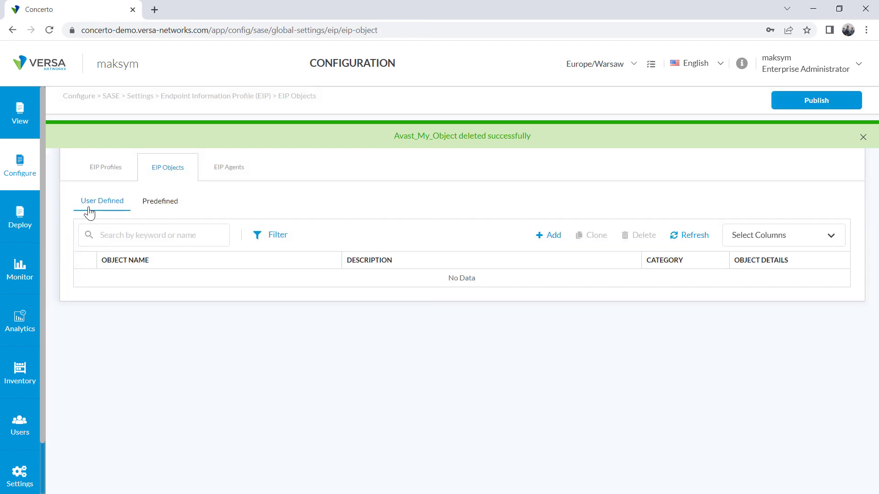
pyautogui.click(549, 237)
# Name the object Avast_AV_Object, category AntiMalware, requiring it installed and running
pyautogui.click(125, 214)
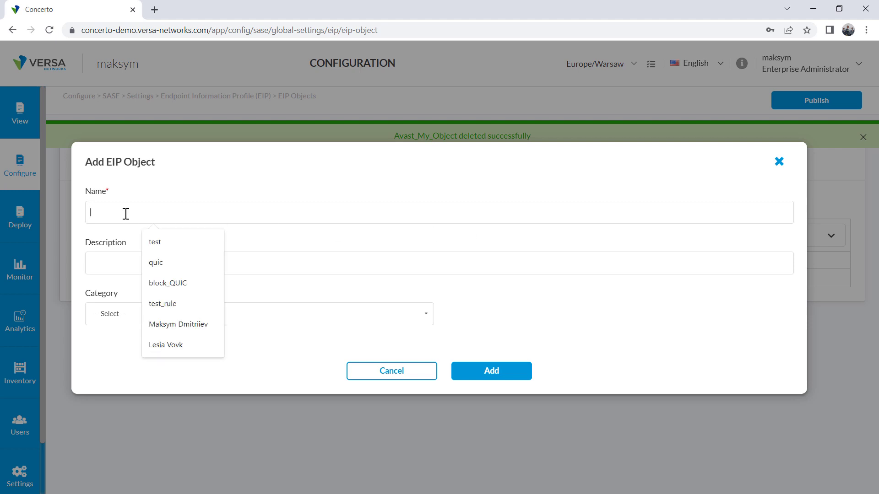
pyautogui.write('Avast')
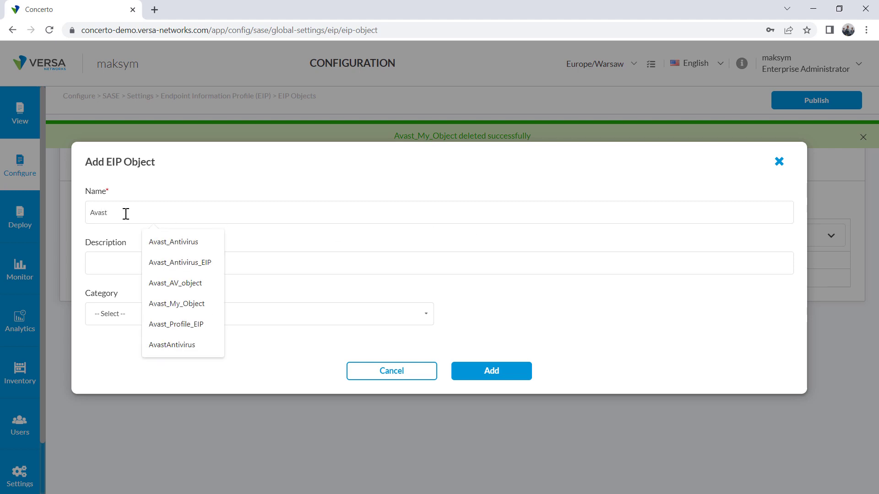
pyautogui.write('_AV_Obj')
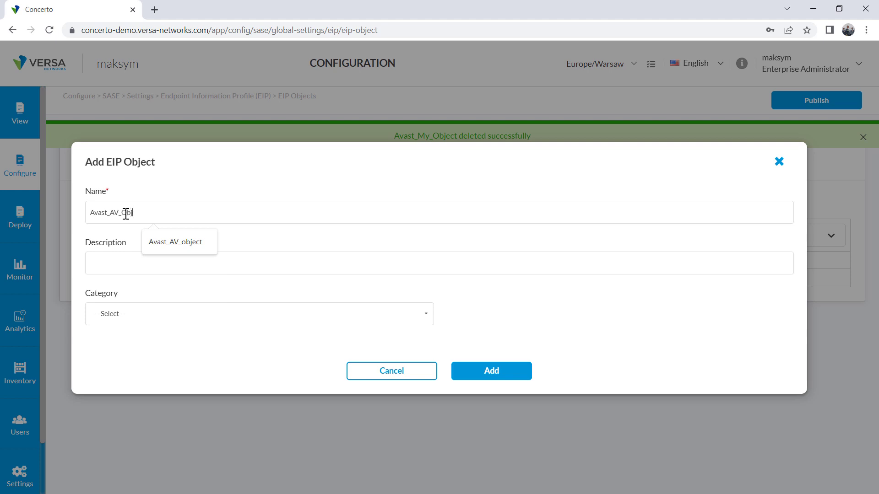
pyautogui.write('ect')
pyautogui.click(161, 318)
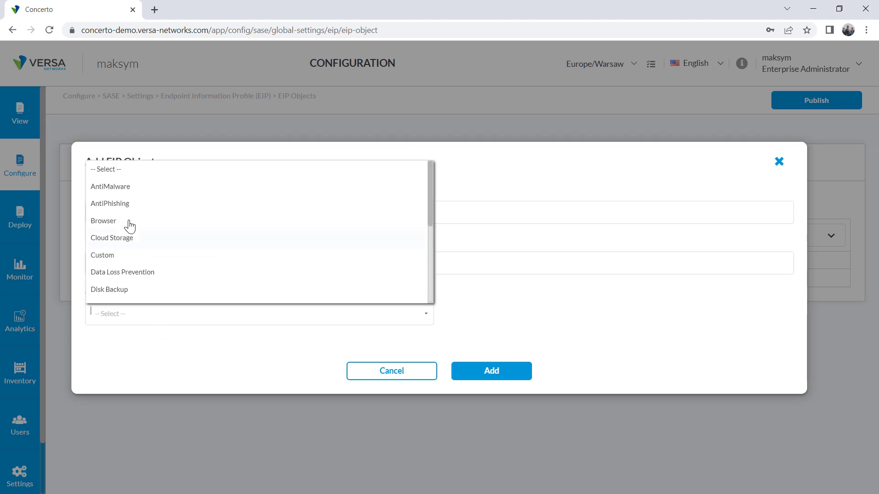
pyautogui.click(104, 186)
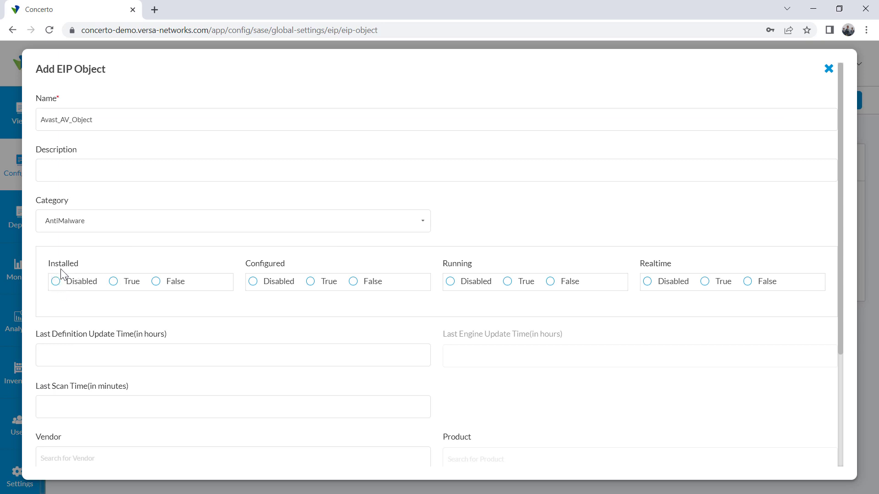
pyautogui.click(113, 282)
pyautogui.click(277, 283)
pyautogui.click(509, 283)
pyautogui.click(655, 284)
pyautogui.scroll(-3, 133, 332)
# Set vendor AVAST Software a.s., product avast! Free Antivirus, major version 23, and add the object
pyautogui.click(55, 304)
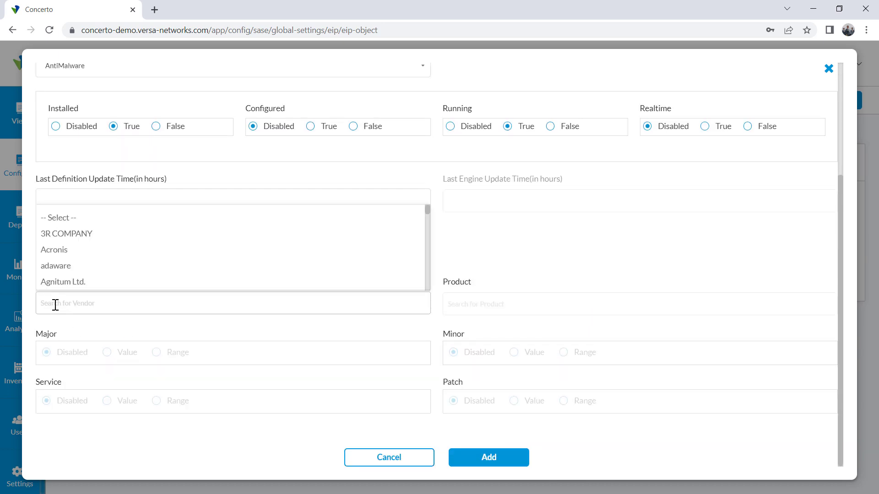
pyautogui.write('Avast')
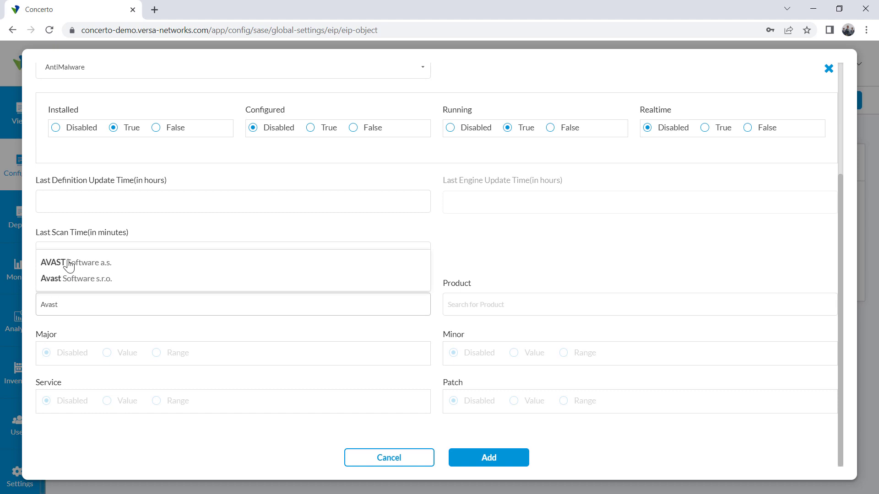
pyautogui.click(66, 264)
pyautogui.click(511, 301)
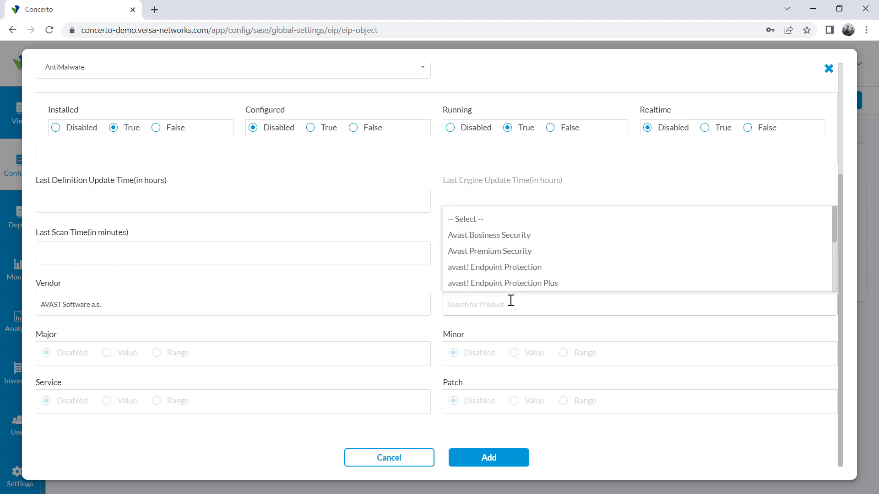
pyautogui.write('avast!')
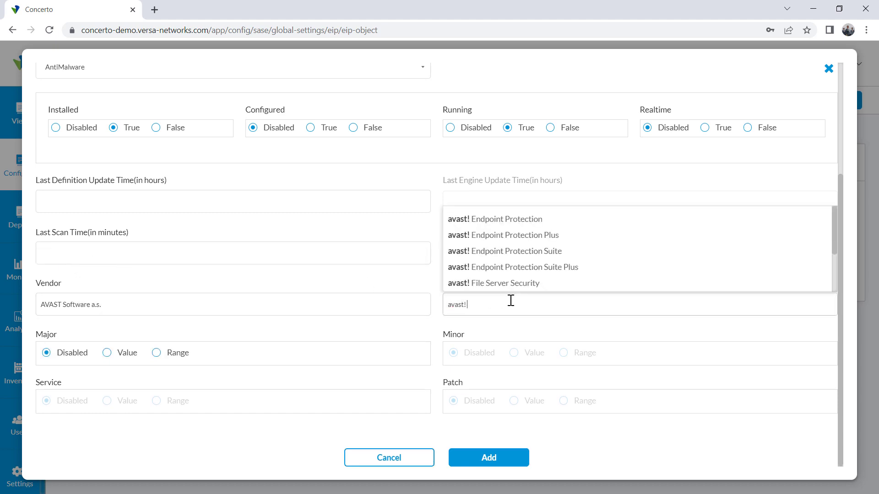
pyautogui.write(' Free')
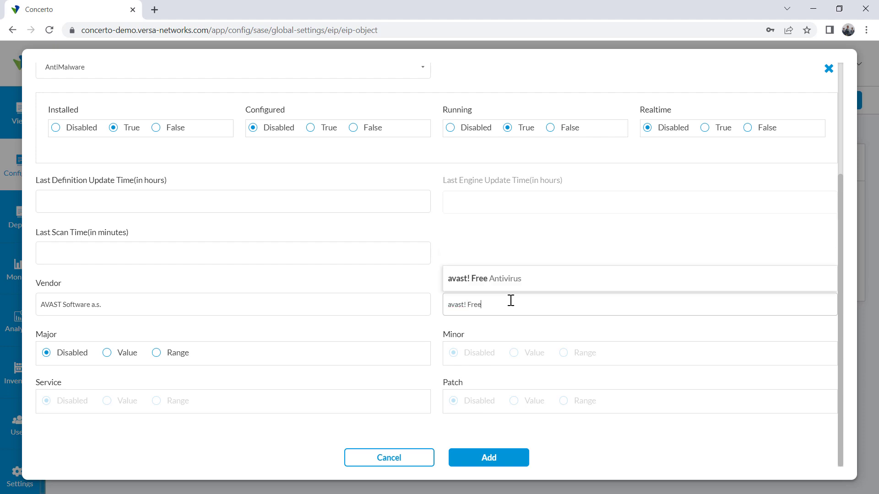
pyautogui.click(498, 284)
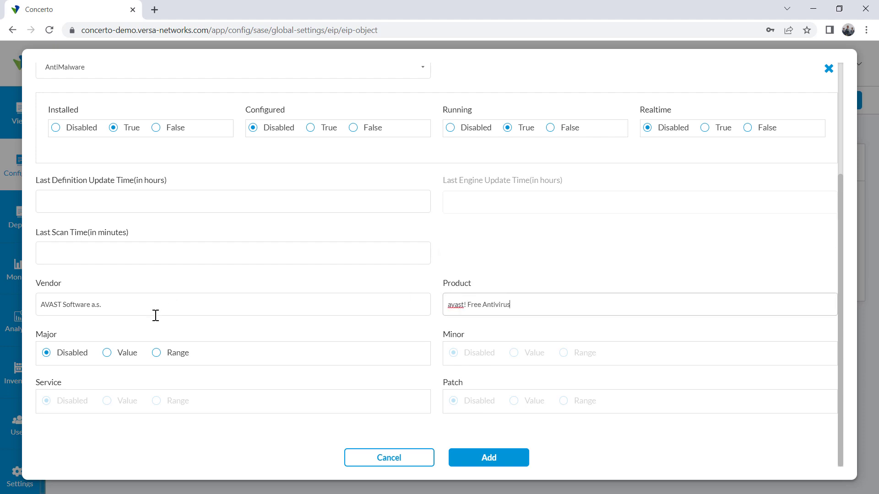
pyautogui.click(109, 354)
pyautogui.click(63, 387)
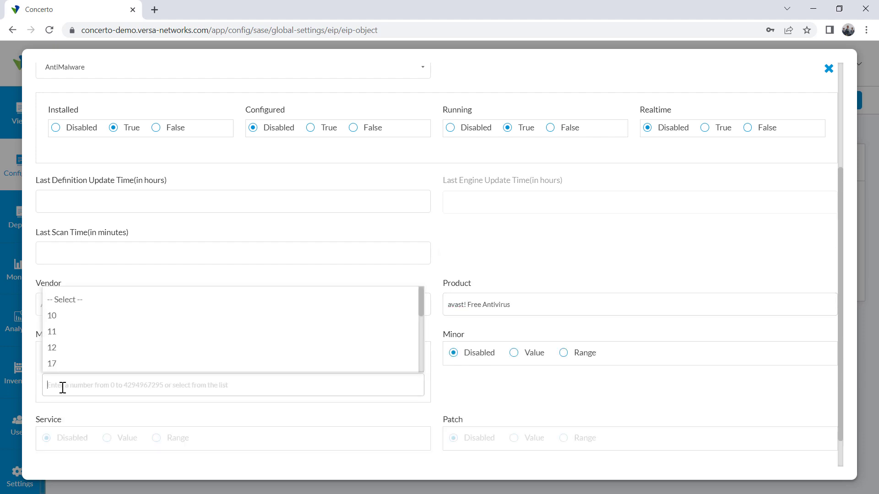
pyautogui.write('23')
pyautogui.click(361, 344)
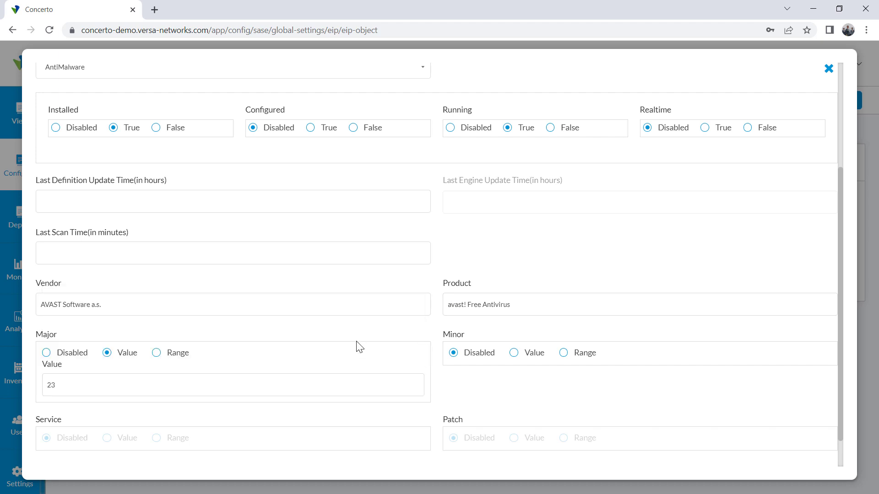
pyautogui.scroll(-1, 710, 378)
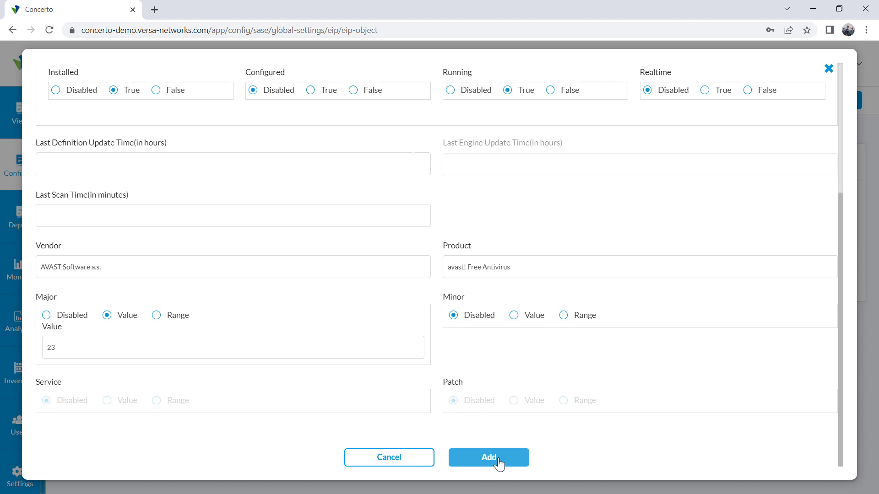
pyautogui.click(498, 463)
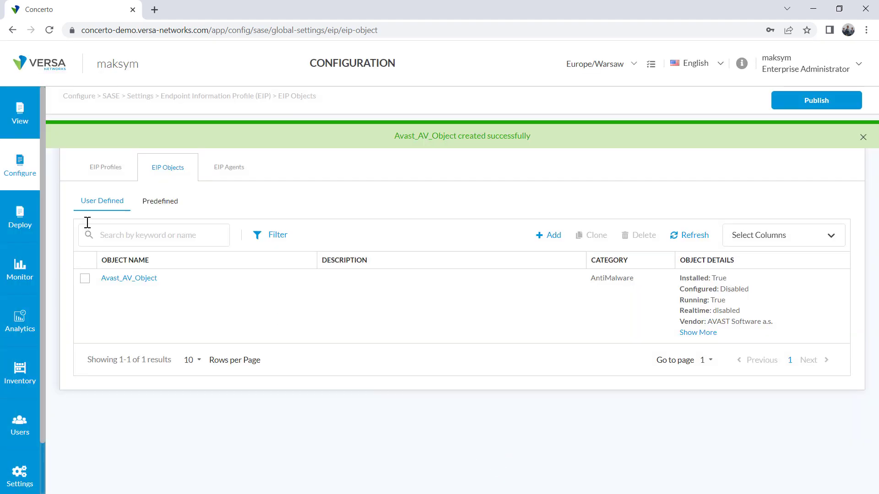
# Browse the EIP profiles and start a new user-defined EIP profile
pyautogui.click(92, 168)
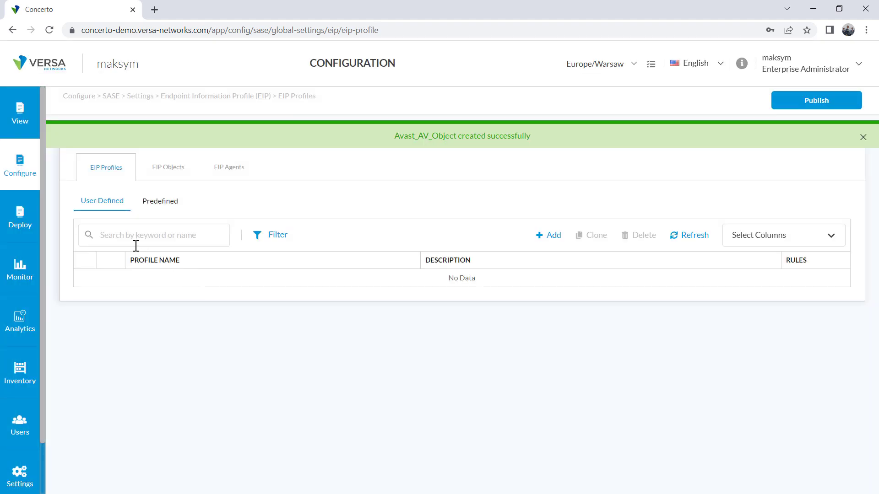
pyautogui.click(160, 203)
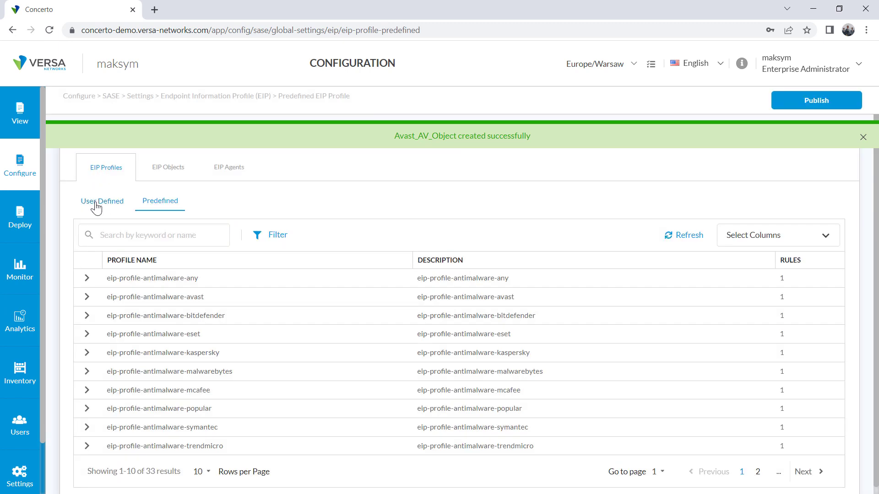
pyautogui.click(96, 206)
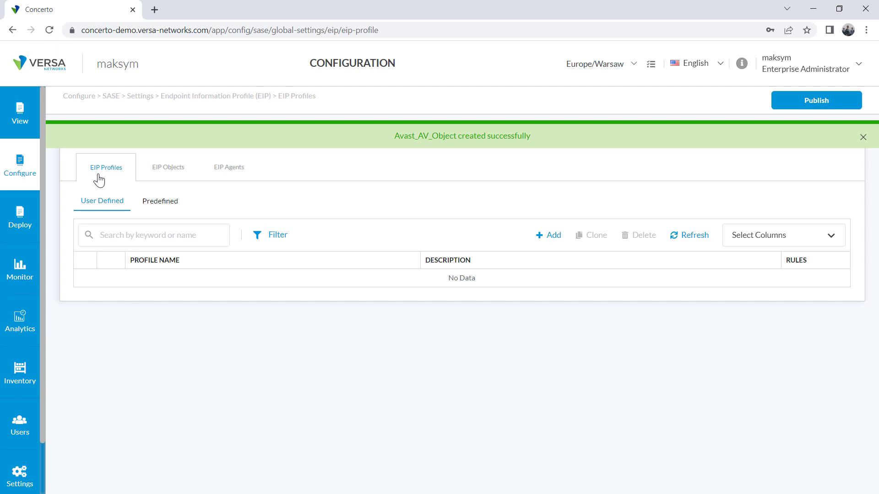
pyautogui.click(551, 238)
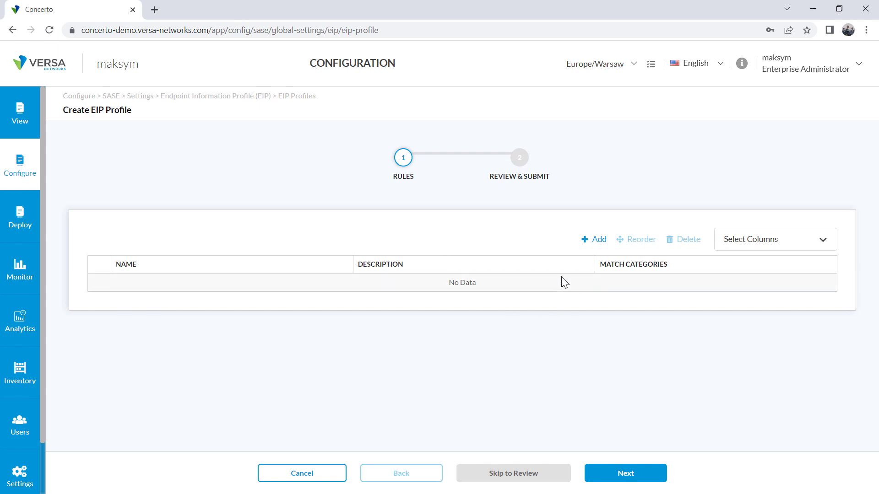
# Add a rule named team_viewer to the new profile
pyautogui.click(596, 244)
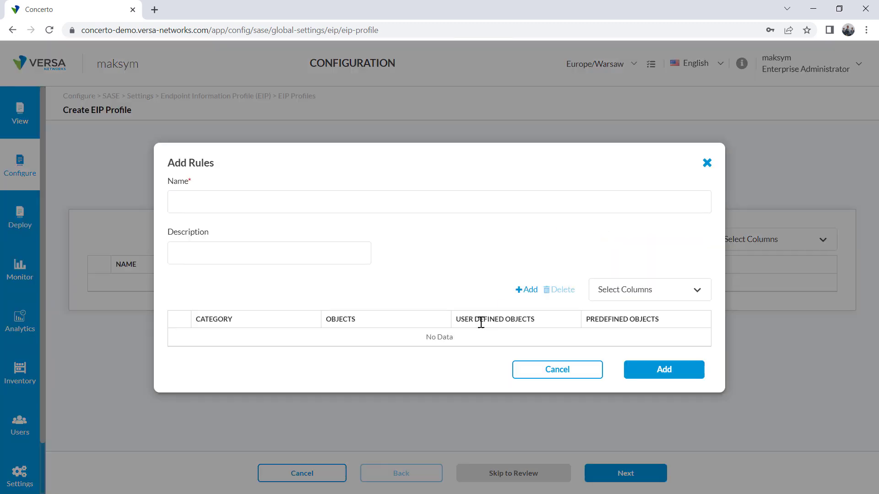
pyautogui.click(189, 198)
pyautogui.write('team')
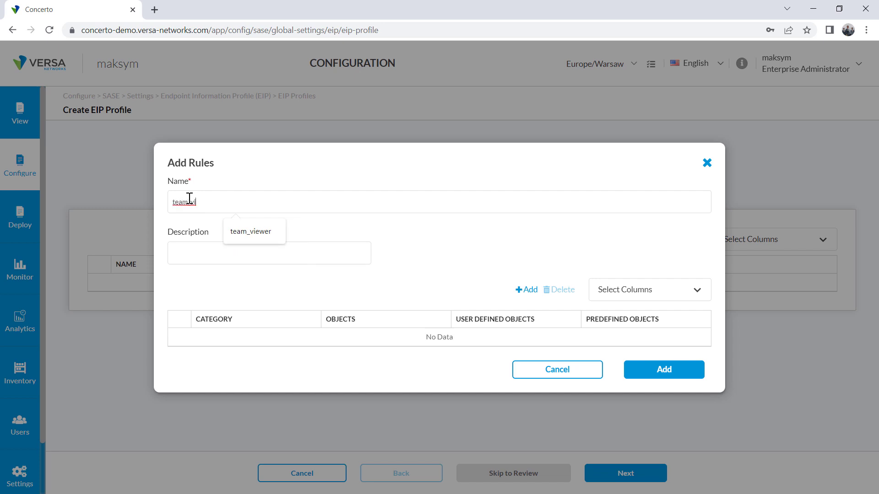
pyautogui.write('_vi')
pyautogui.click(252, 231)
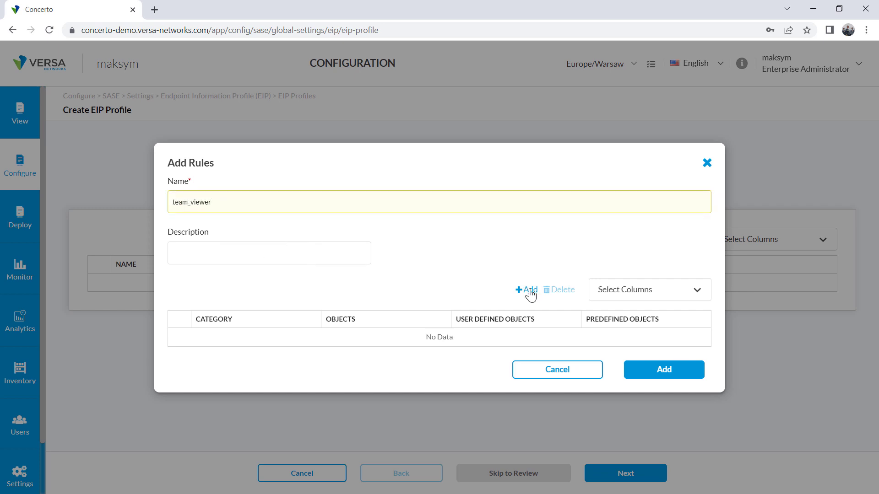
# Match the rule to the Remote Control object eip-object-remote_control-teamviewer, save it, and continue
pyautogui.click(526, 289)
pyautogui.click(236, 214)
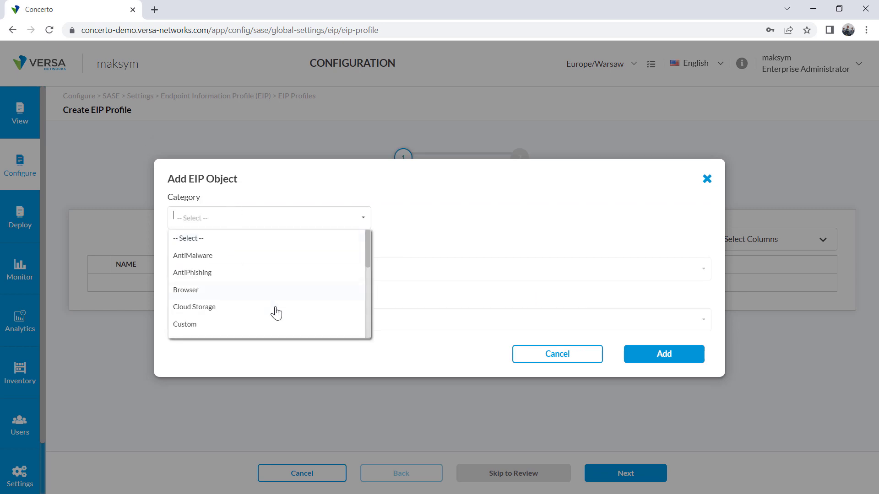
pyautogui.scroll(-5, 274, 307)
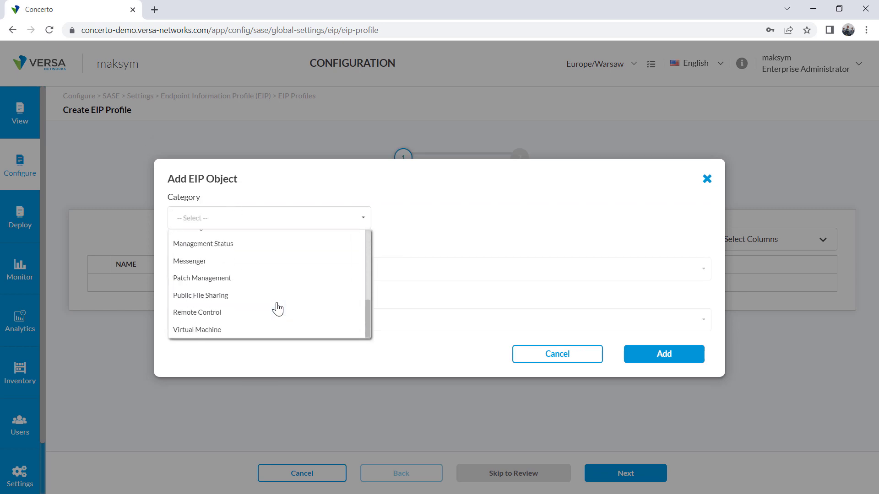
pyautogui.click(202, 313)
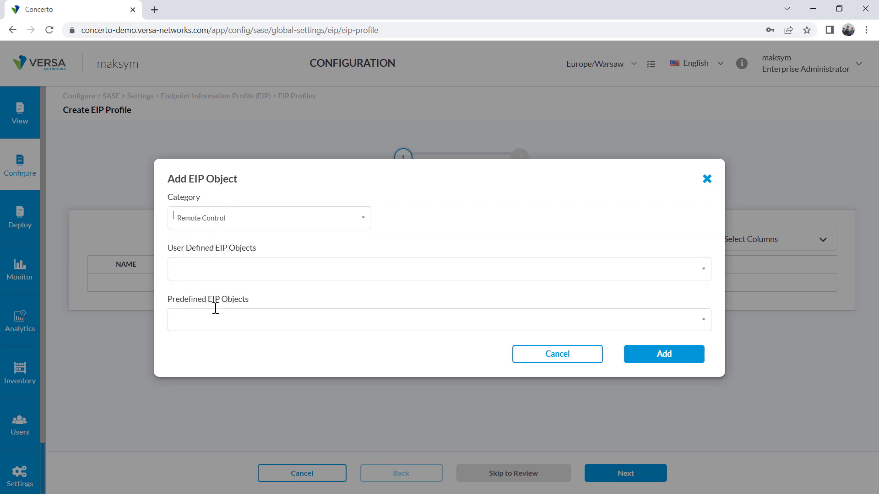
pyautogui.click(191, 317)
pyautogui.scroll(-1, 242, 277)
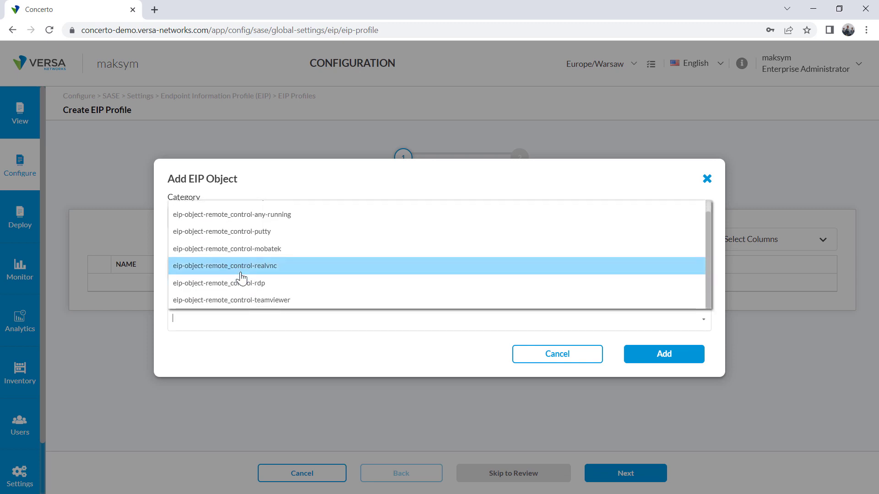
pyautogui.click(205, 302)
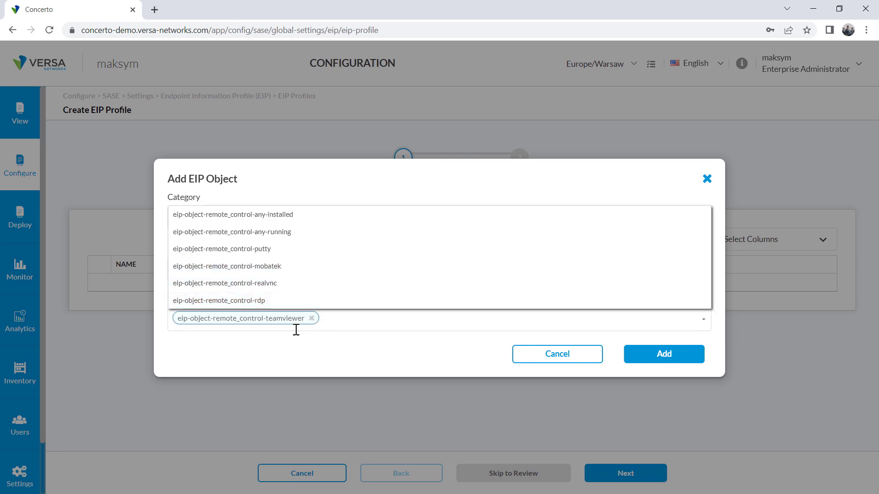
pyautogui.click(693, 357)
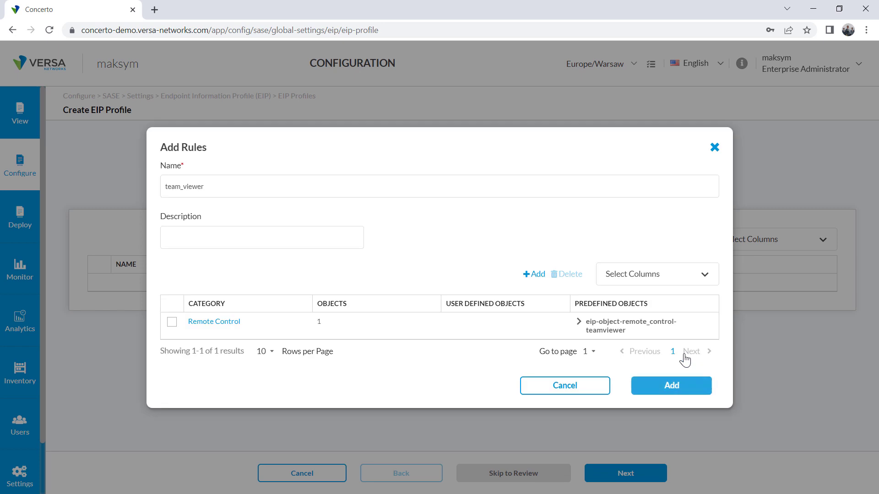
pyautogui.click(672, 386)
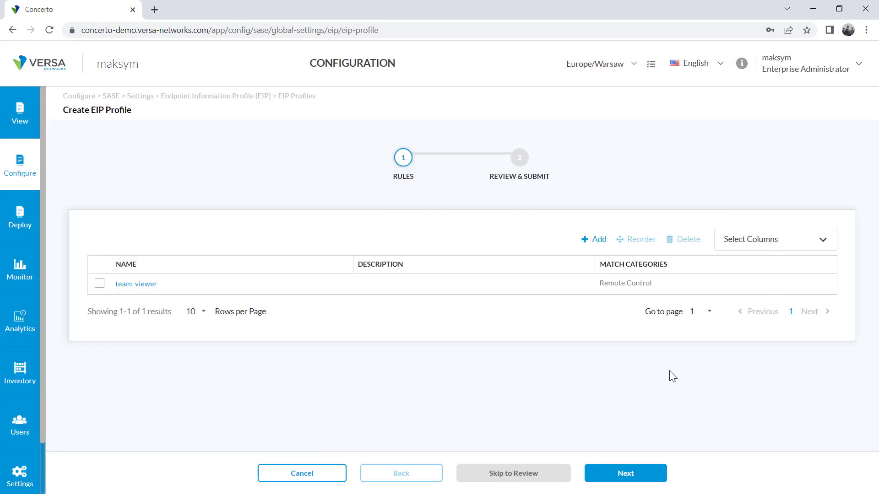
pyautogui.click(623, 472)
# Name the profile team_viwer_profile and save it
pyautogui.click(109, 291)
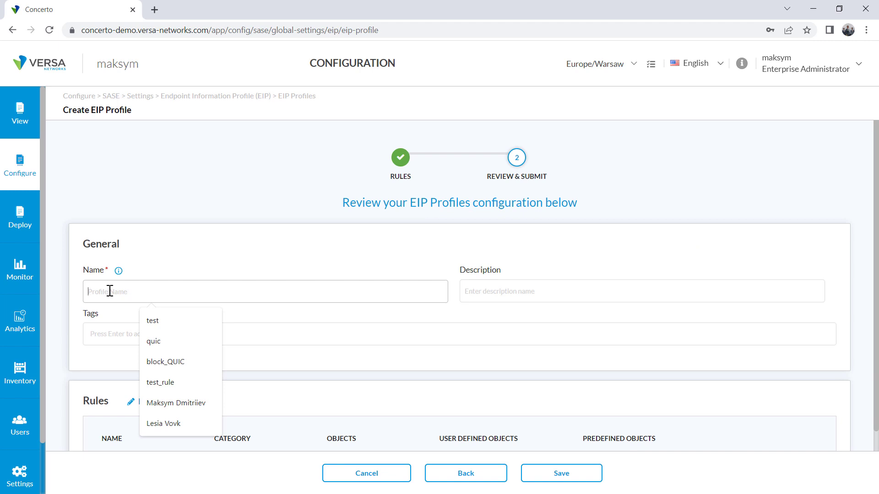
pyautogui.write('team_v')
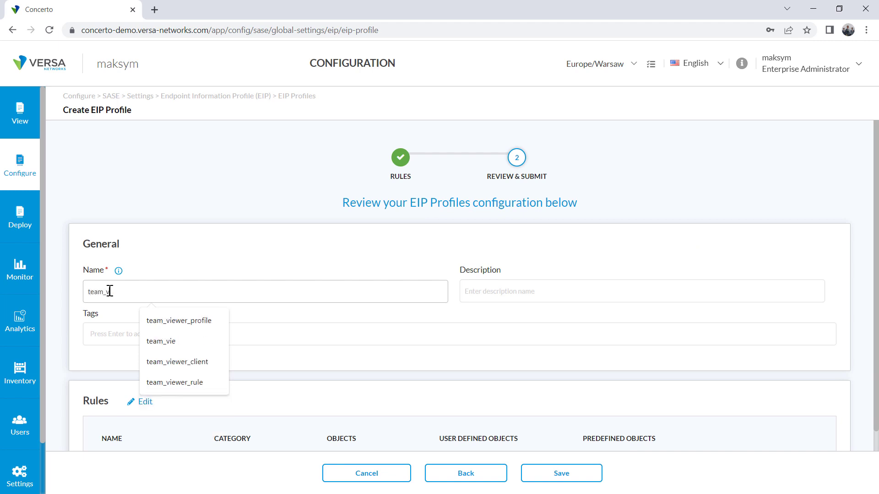
pyautogui.write('iewer_profile')
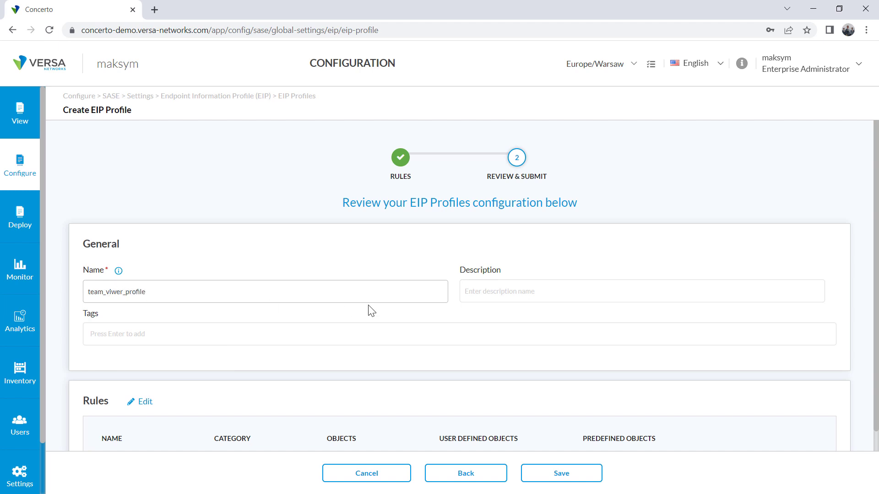
pyautogui.scroll(-2, 371, 311)
pyautogui.click(562, 475)
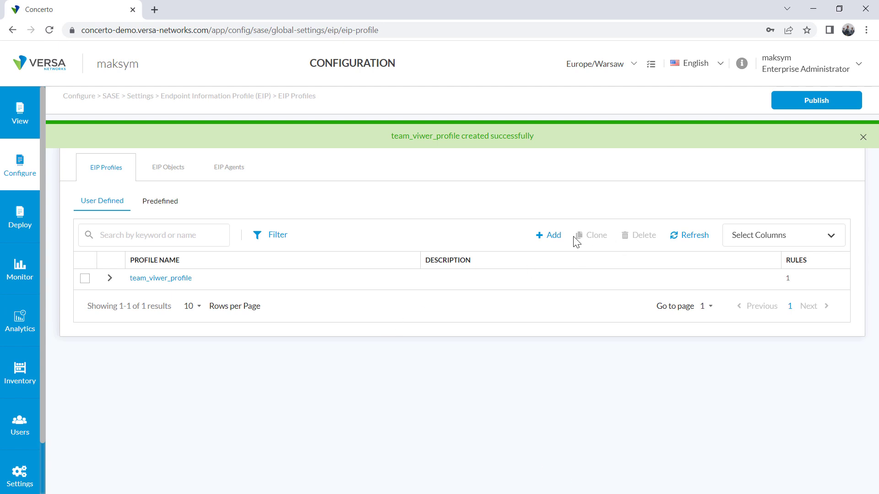
# Start another EIP profile and add a rule named Avast_AV_Profile
pyautogui.click(546, 237)
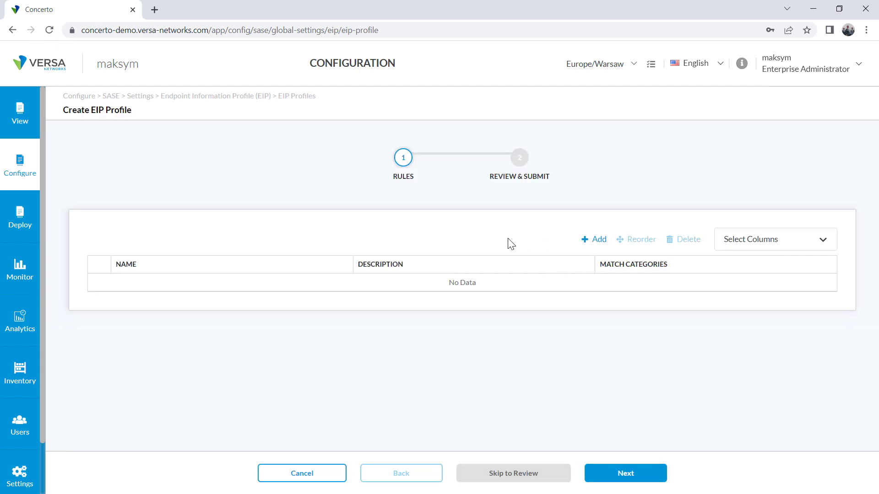
pyautogui.click(594, 241)
pyautogui.click(185, 202)
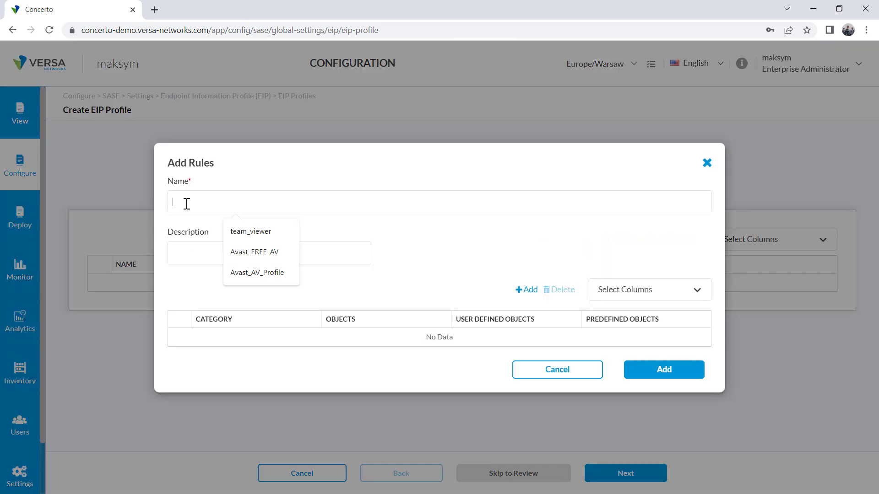
pyautogui.write('Avast_AV_Profile')
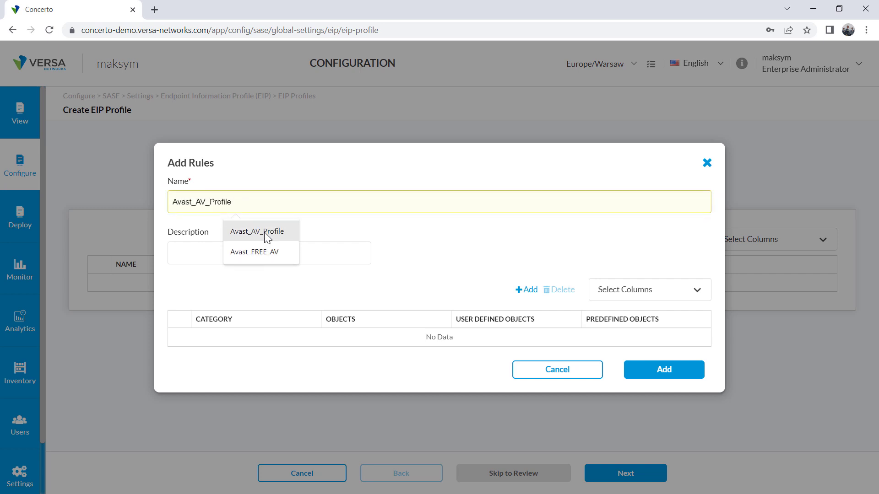
pyautogui.click(265, 232)
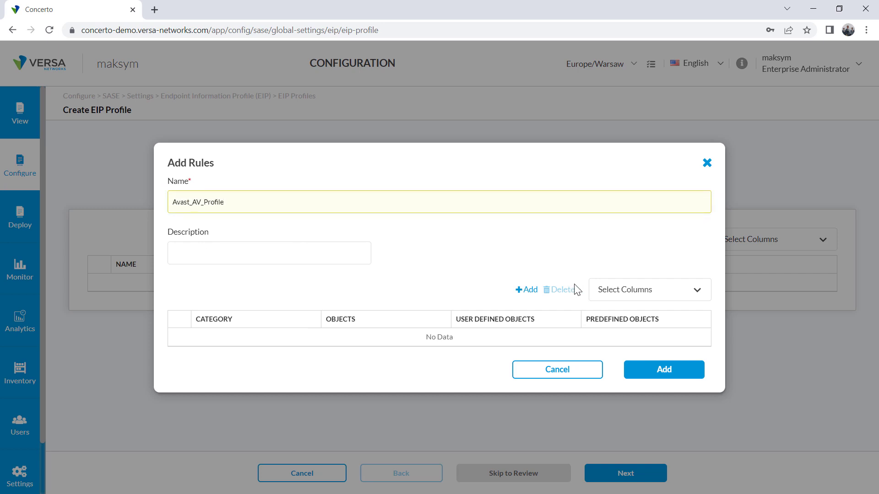
# Give the rule the AntiMalware object Avast_AV_Object and save the rule into the profile
pyautogui.click(528, 293)
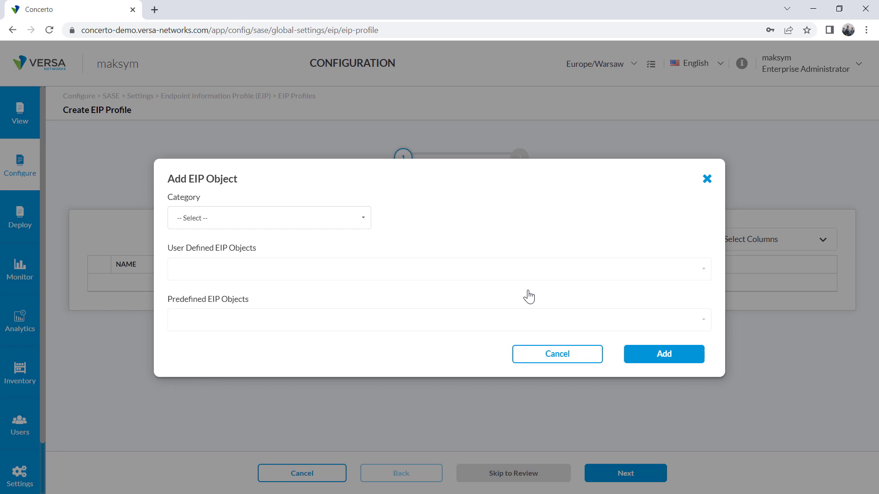
pyautogui.click(191, 218)
pyautogui.click(193, 255)
pyautogui.click(209, 272)
pyautogui.click(184, 290)
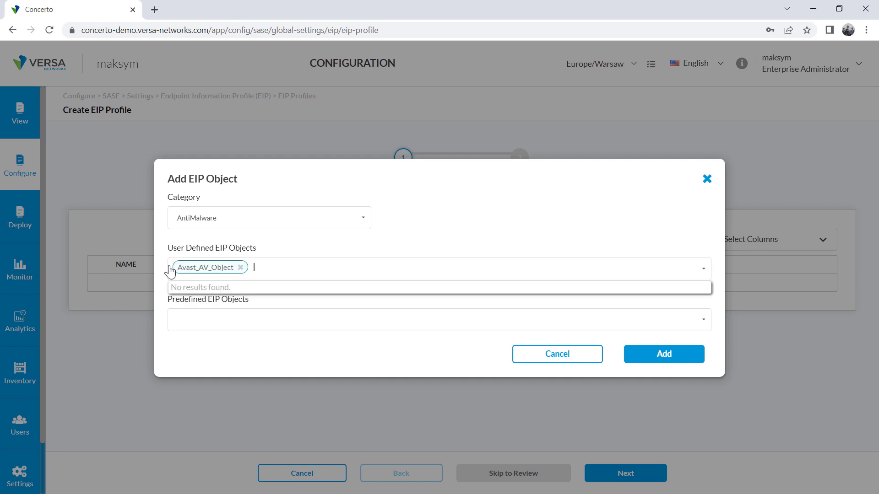
pyautogui.click(664, 357)
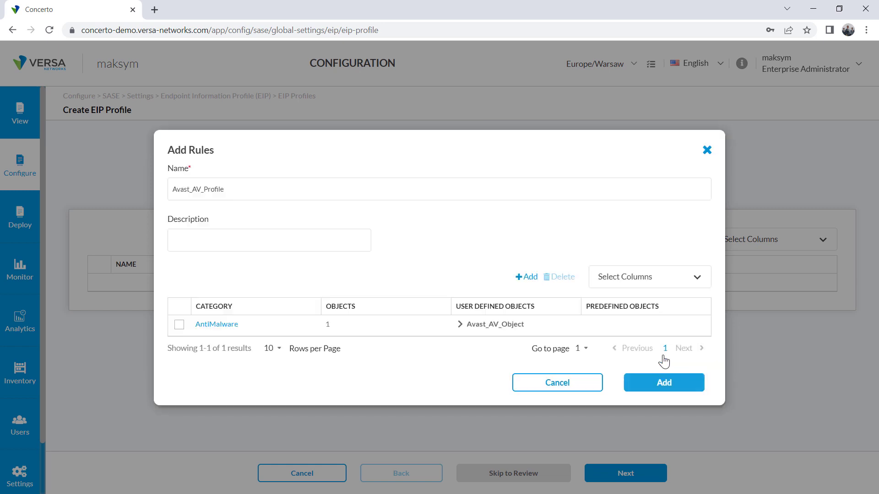
pyautogui.click(664, 383)
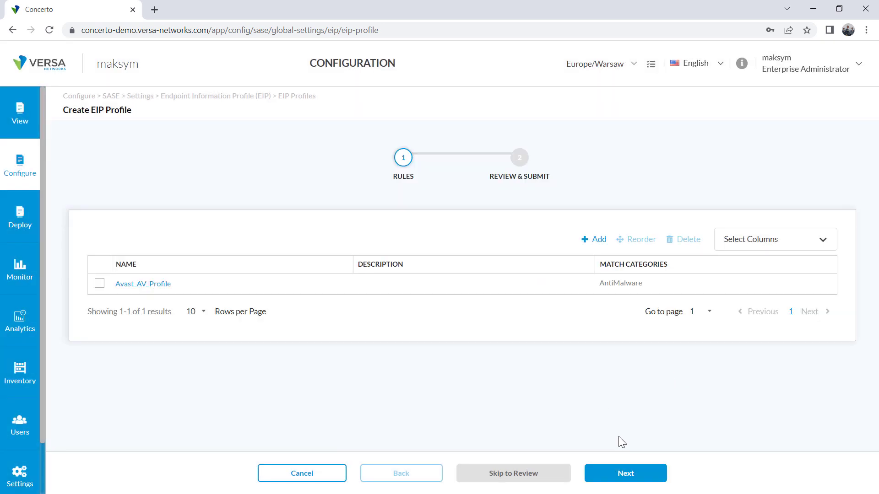
# Continue to review, name the profile Avast_Profile, and save it
pyautogui.click(624, 473)
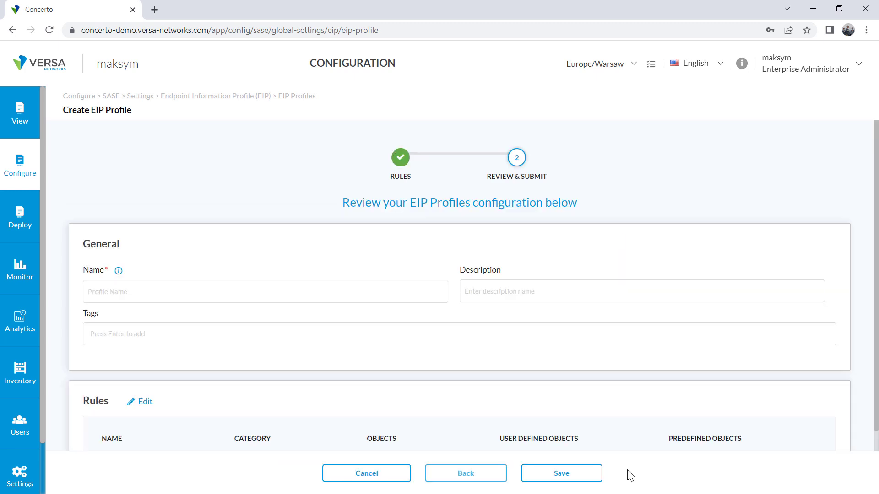
pyautogui.click(107, 291)
pyautogui.write('Avas')
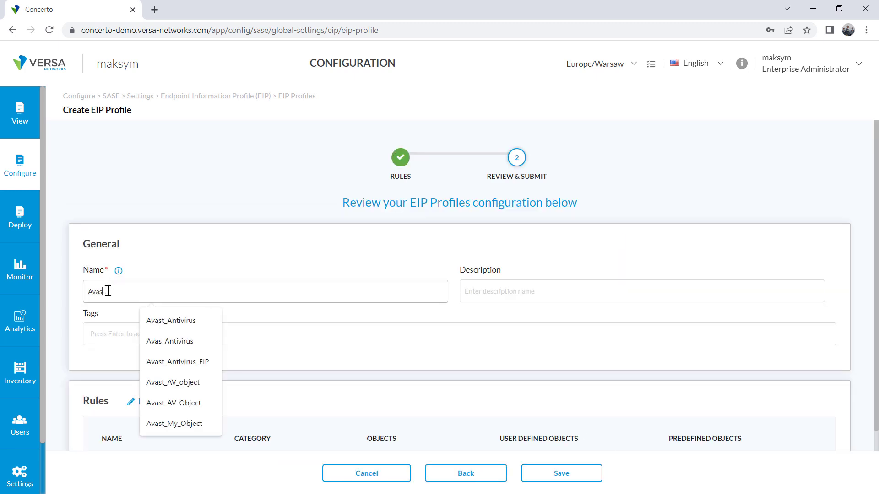
pyautogui.write('t_Profile')
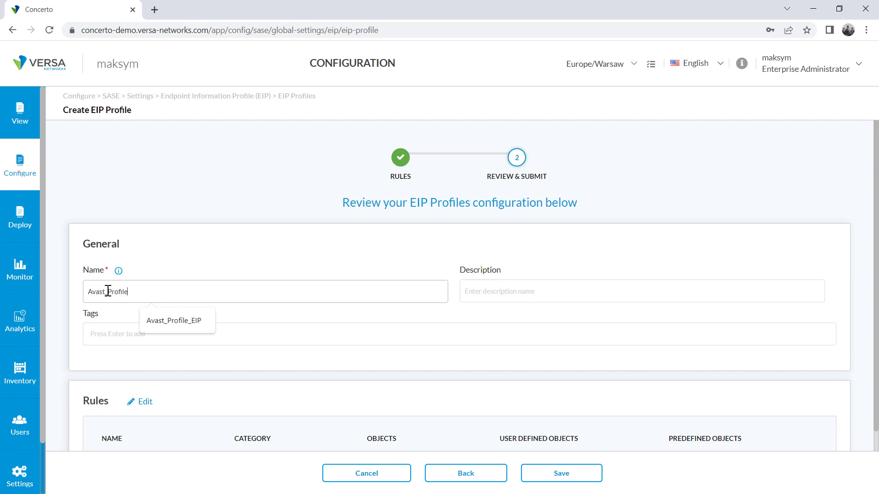
pyautogui.click(550, 479)
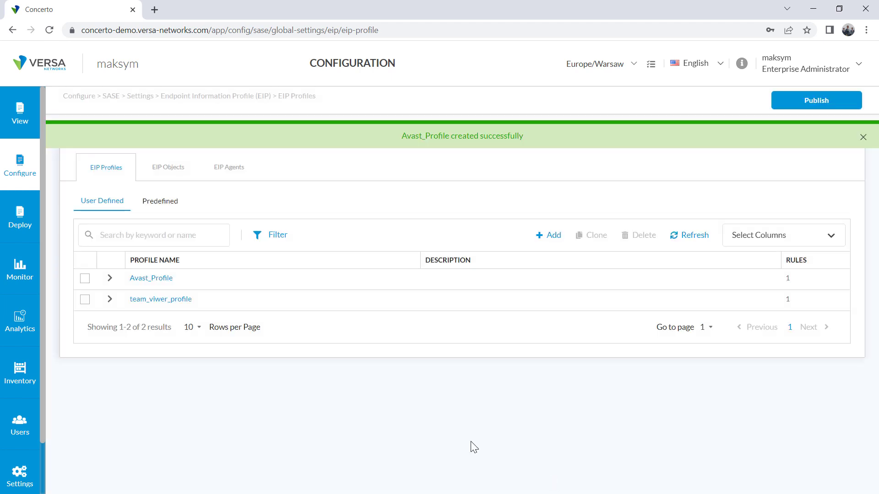
# Go to Configure > Secure Client Access > Policy Rules and launch the new-rule wizard with Lets Go
pyautogui.click(18, 167)
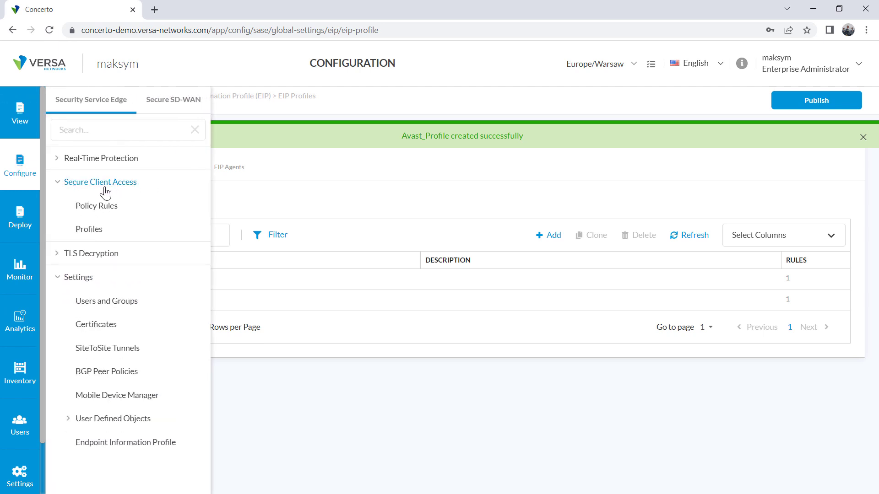
pyautogui.click(97, 208)
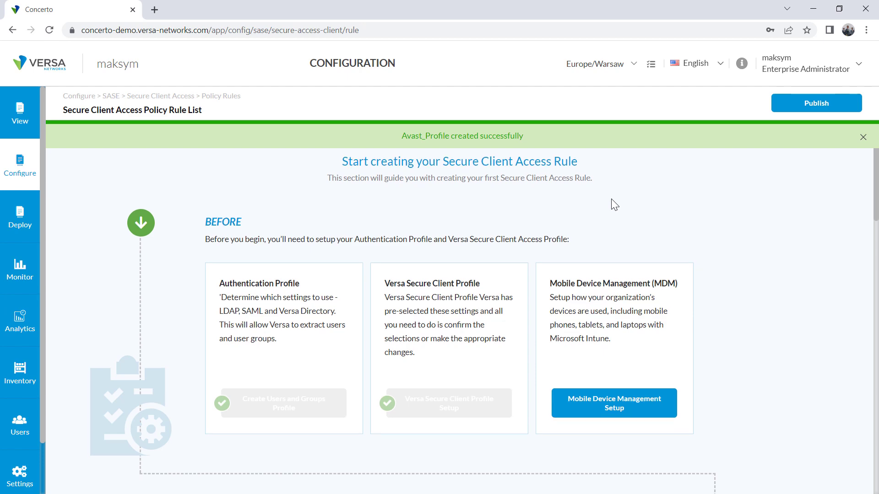
pyautogui.scroll(-10, 590, 210)
pyautogui.scroll(-1, 496, 288)
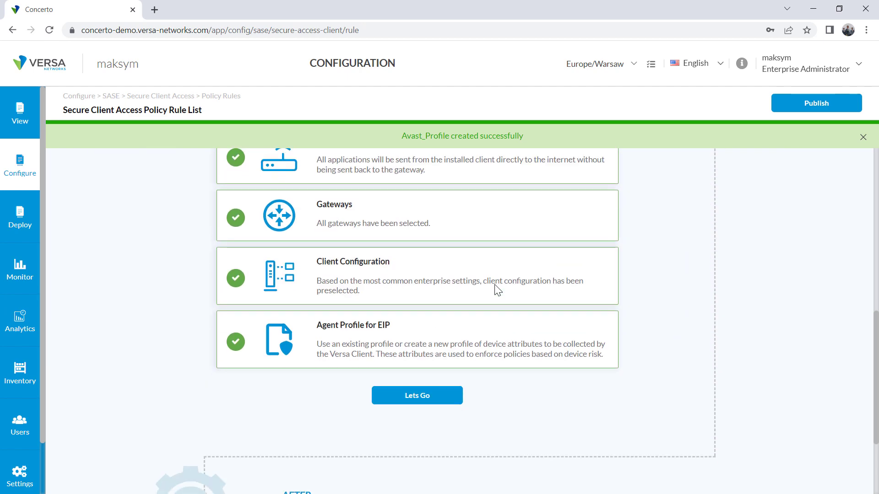
pyautogui.click(405, 400)
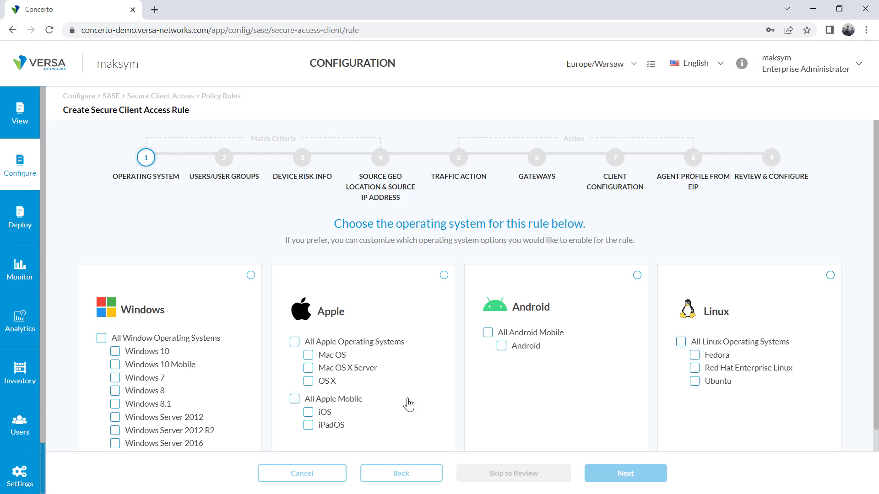
# Apply the rule to all Windows operating systems and keep all users
pyautogui.click(101, 339)
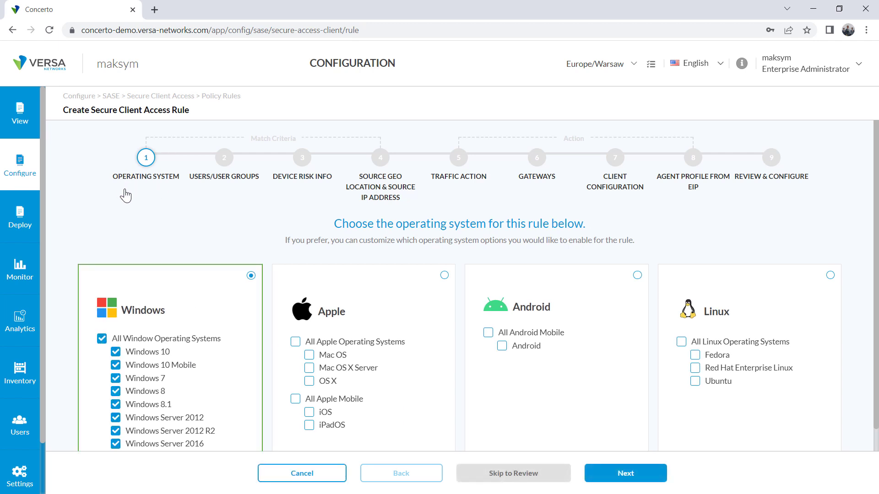
pyautogui.scroll(-3, 512, 327)
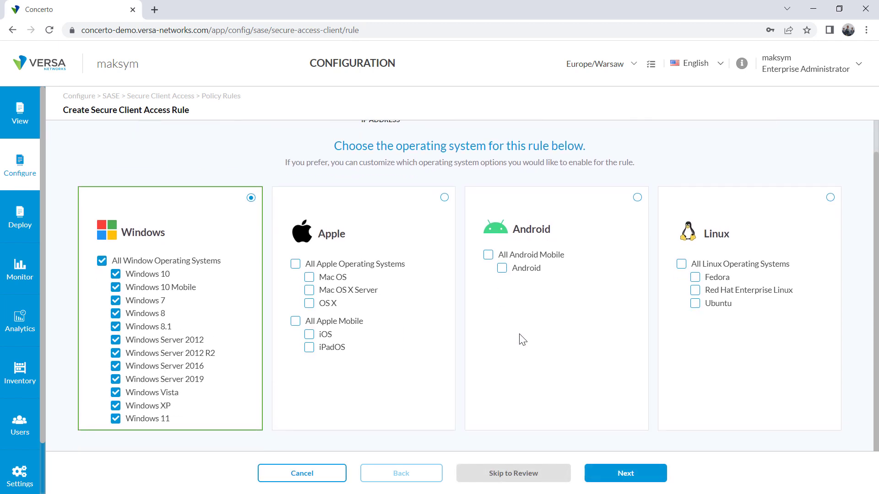
pyautogui.click(621, 471)
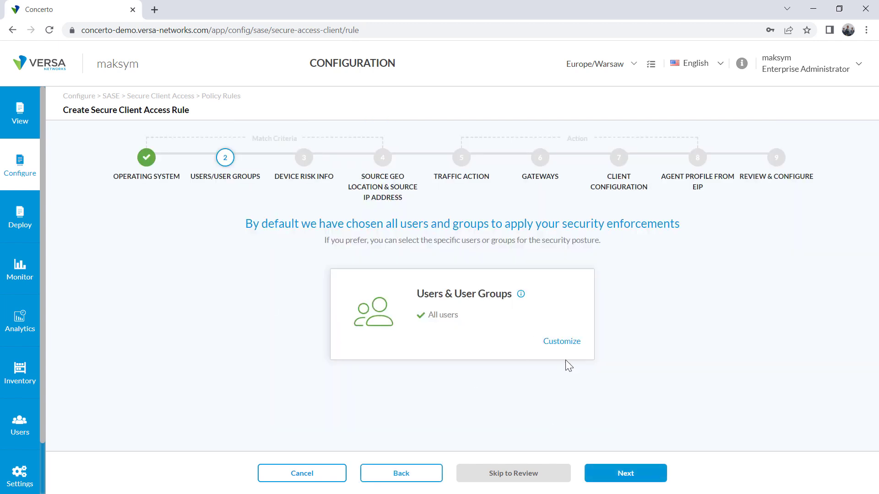
pyautogui.click(620, 473)
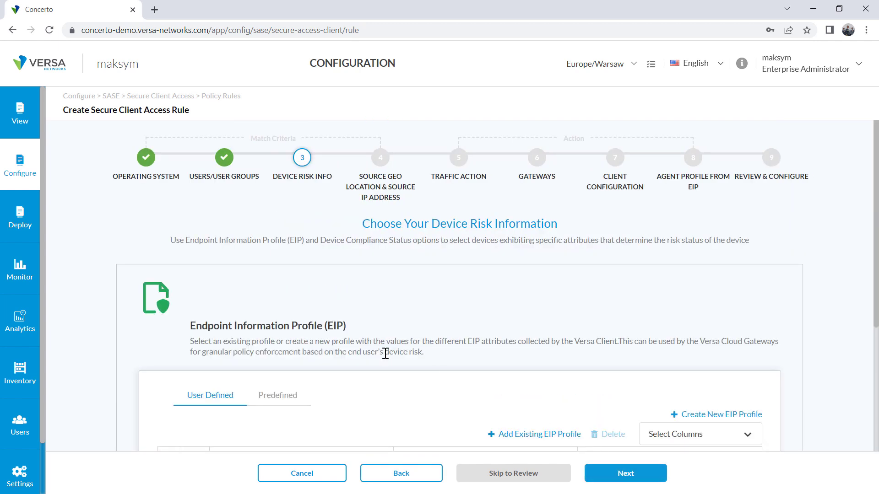
# Add the existing user-defined EIP profile team_viwer_profile to the device risk criteria
pyautogui.scroll(-5, 245, 344)
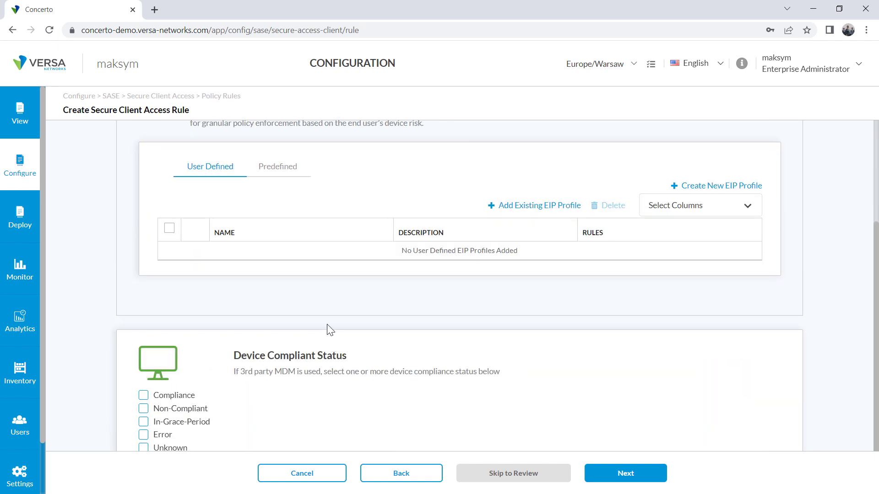
pyautogui.scroll(2, 328, 330)
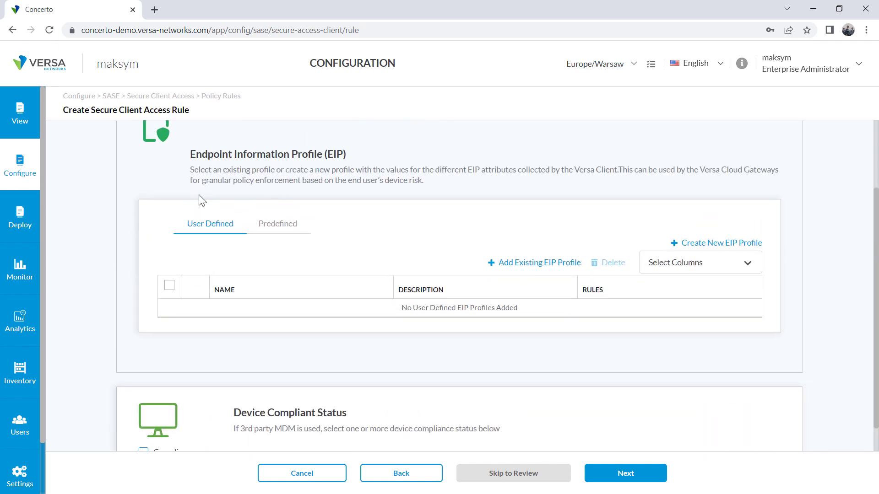
pyautogui.click(276, 231)
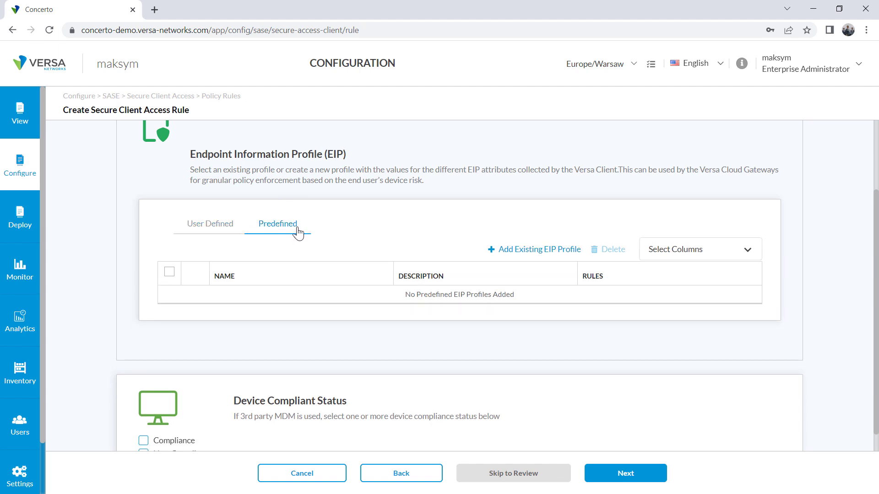
pyautogui.click(220, 233)
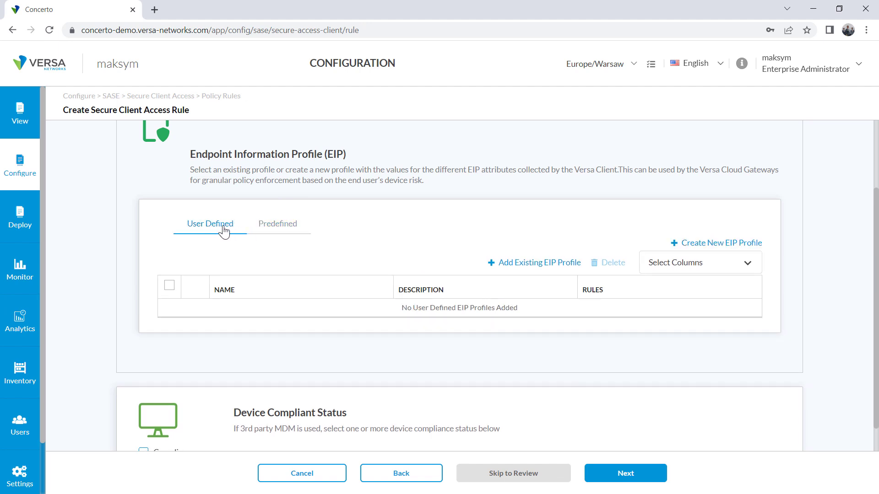
pyautogui.click(535, 264)
pyautogui.click(261, 240)
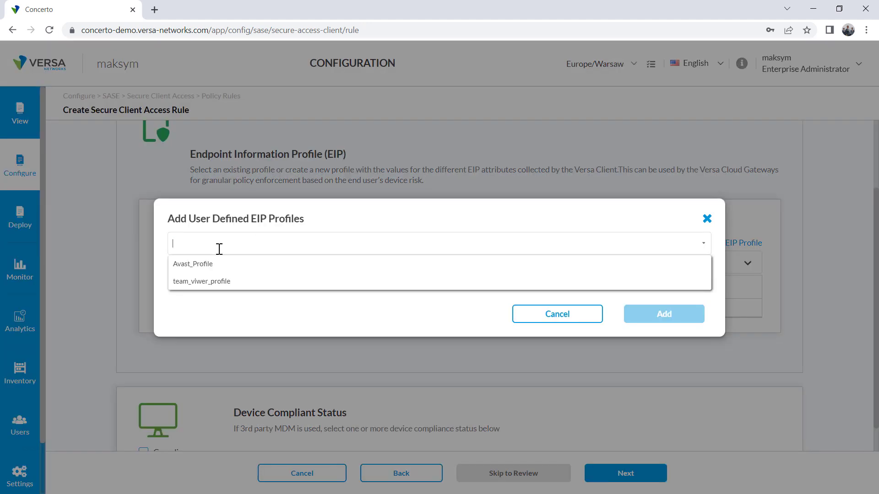
pyautogui.click(190, 285)
pyautogui.click(668, 314)
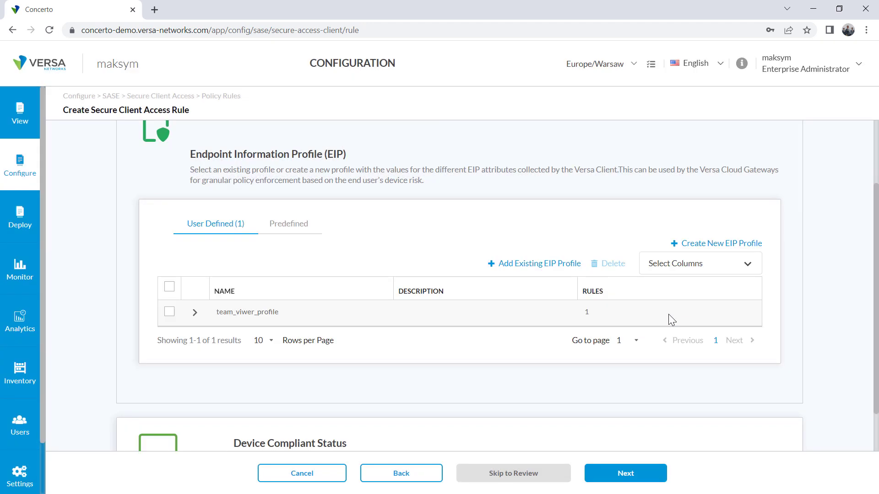
pyautogui.click(638, 478)
# Set the rule action to Deny with a block message asking users to remove team viewer
pyautogui.click(639, 478)
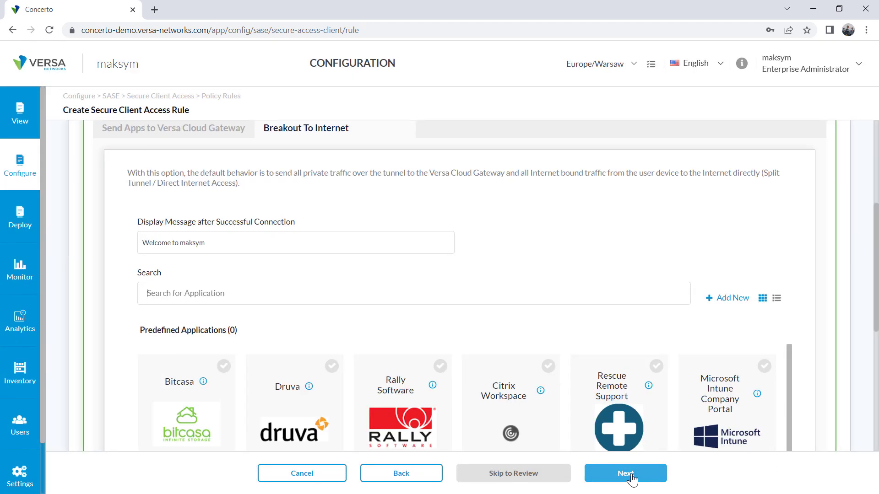
pyautogui.scroll(5, 249, 278)
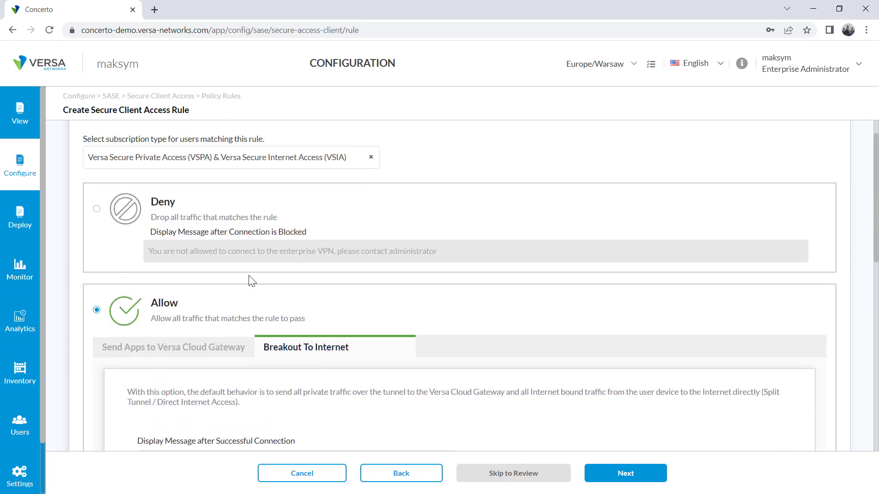
pyautogui.scroll(3, 267, 212)
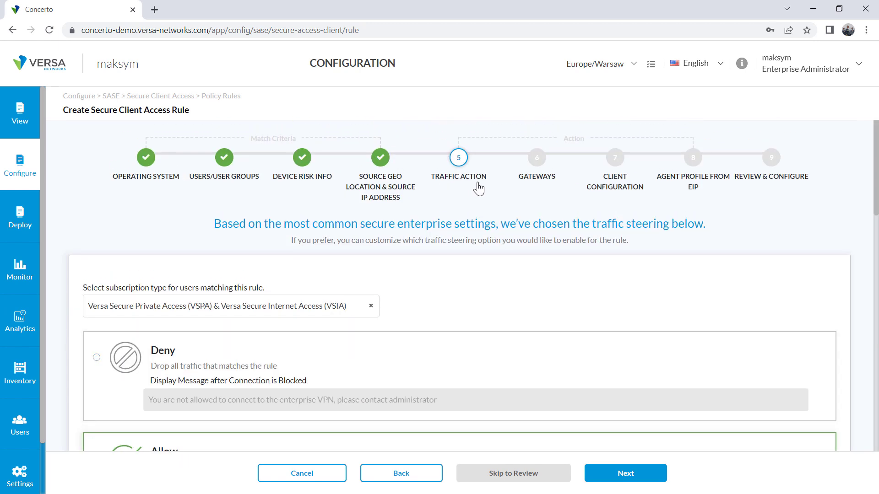
pyautogui.click(96, 357)
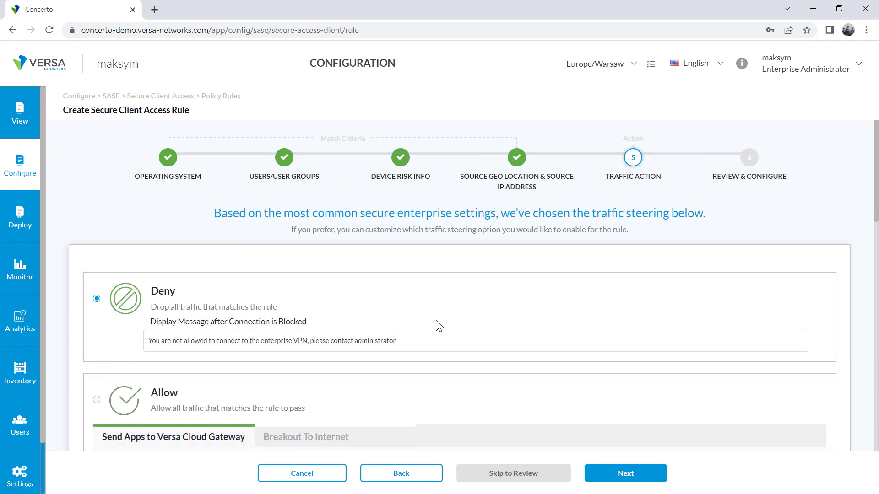
pyautogui.moveTo(414, 343); pyautogui.dragTo(20, 341)
pyautogui.click(76, 343)
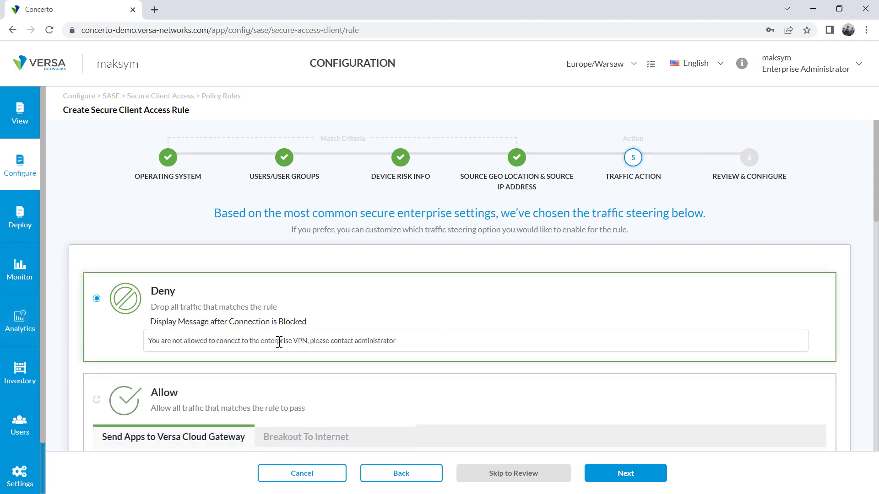
pyautogui.moveTo(413, 344); pyautogui.dragTo(111, 341)
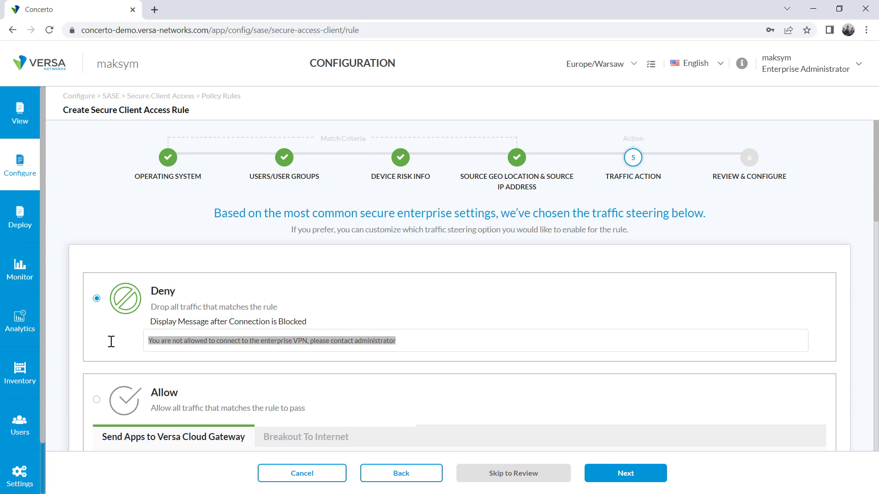
pyautogui.write('Please remove team viewer application to get access to Versa Networks')
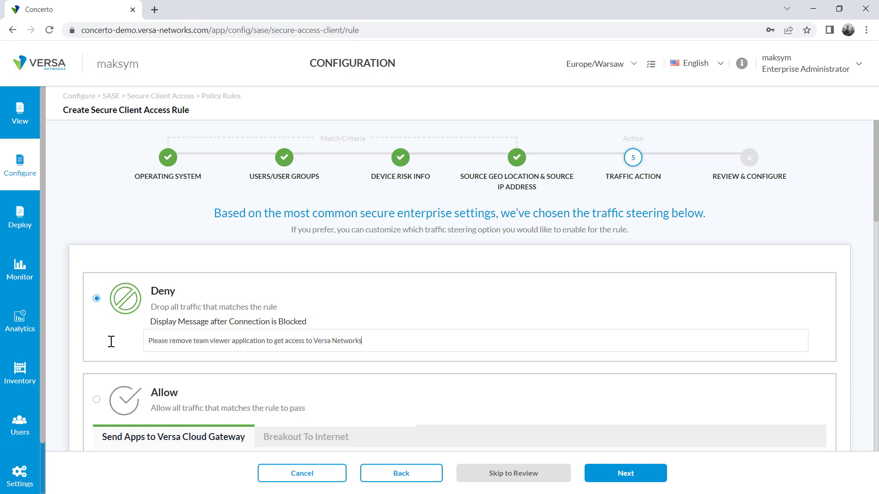
pyautogui.click(633, 480)
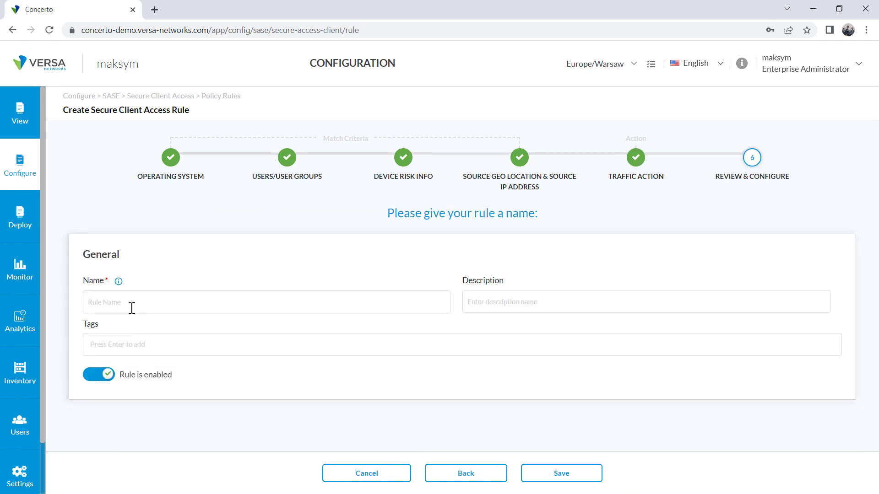
# Name the rule Deny_Team_Viewer, scroll through the review, and save it
pyautogui.click(103, 301)
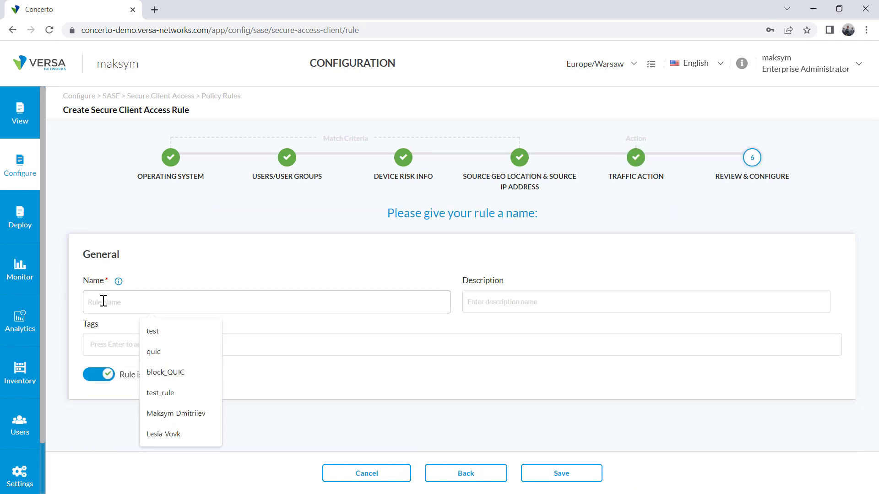
pyautogui.write('Deny_Team_Viewer')
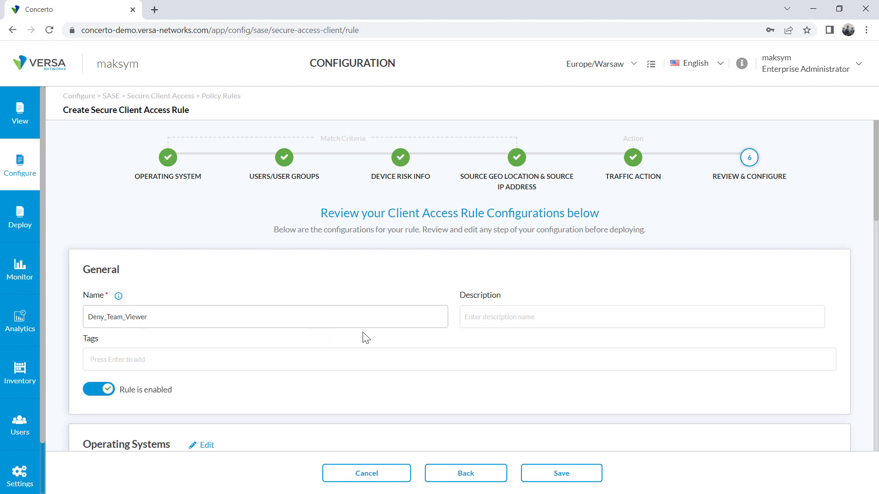
pyautogui.scroll(-5, 548, 346)
pyautogui.scroll(-2, 378, 382)
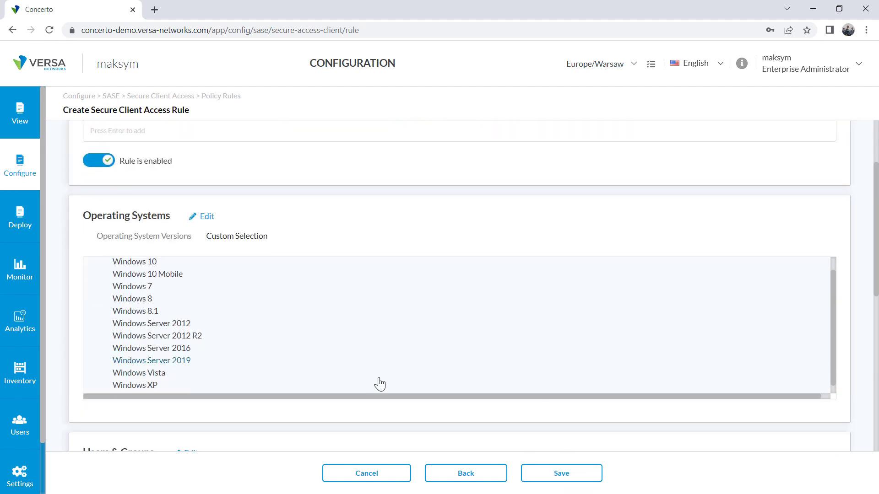
pyautogui.scroll(-10, 608, 415)
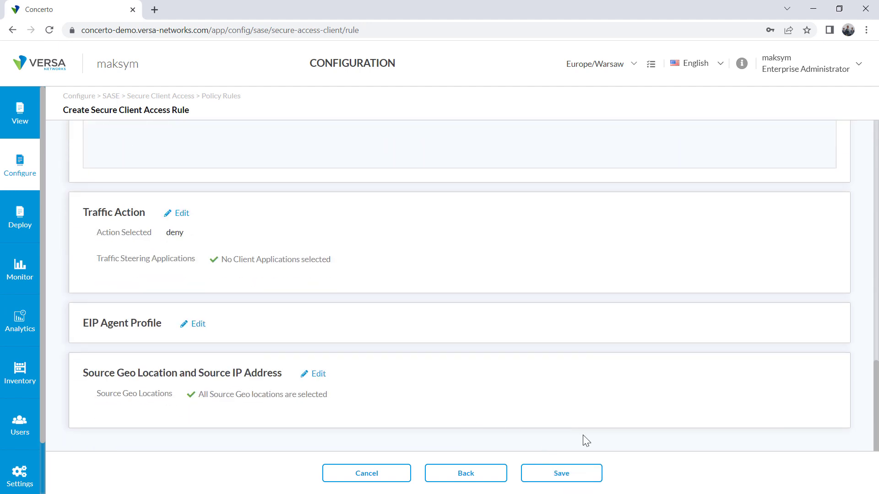
pyautogui.click(581, 476)
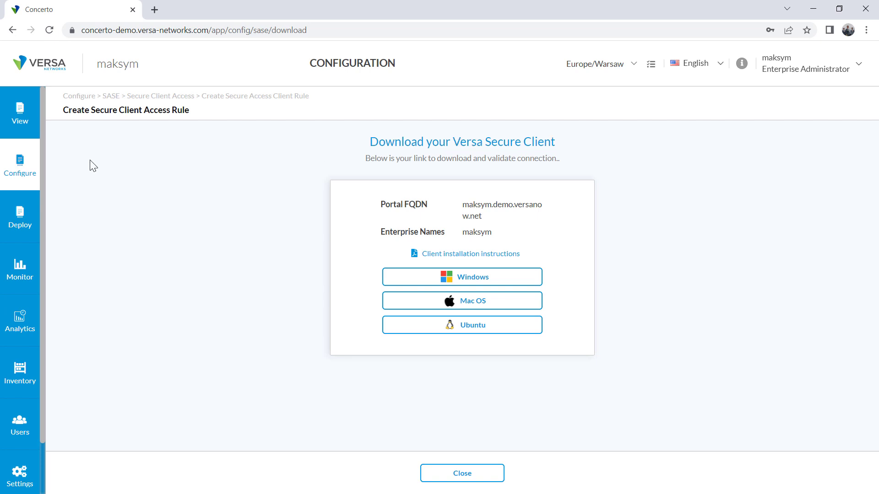
# Check that Deny_Team_Viewer is listed under Secure Client Access policy rules, then add a new rule
pyautogui.click(36, 172)
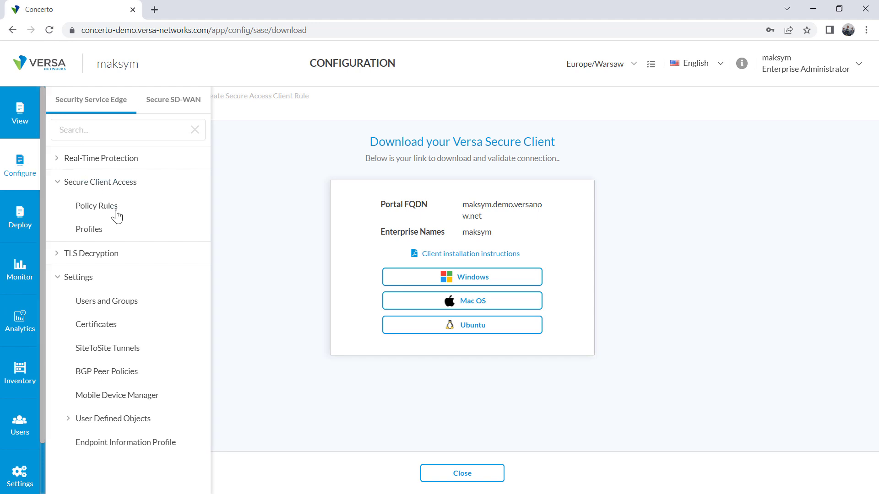
pyautogui.click(35, 171)
pyautogui.click(97, 207)
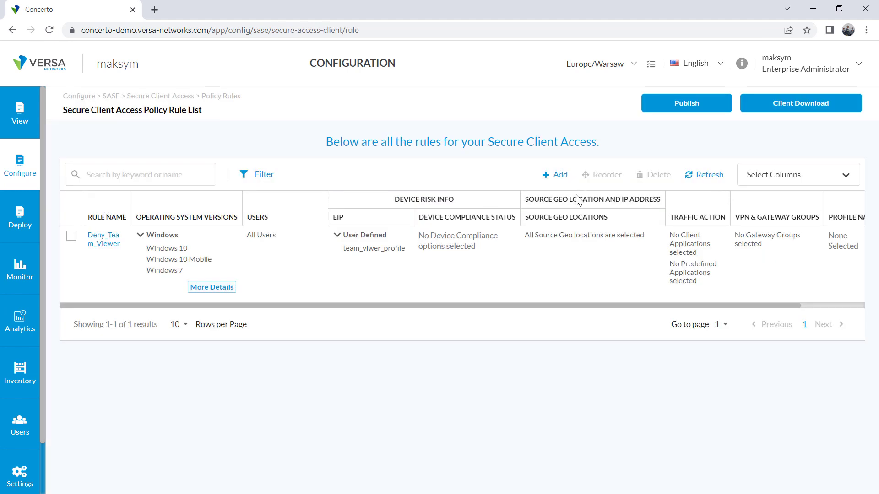
pyautogui.click(554, 175)
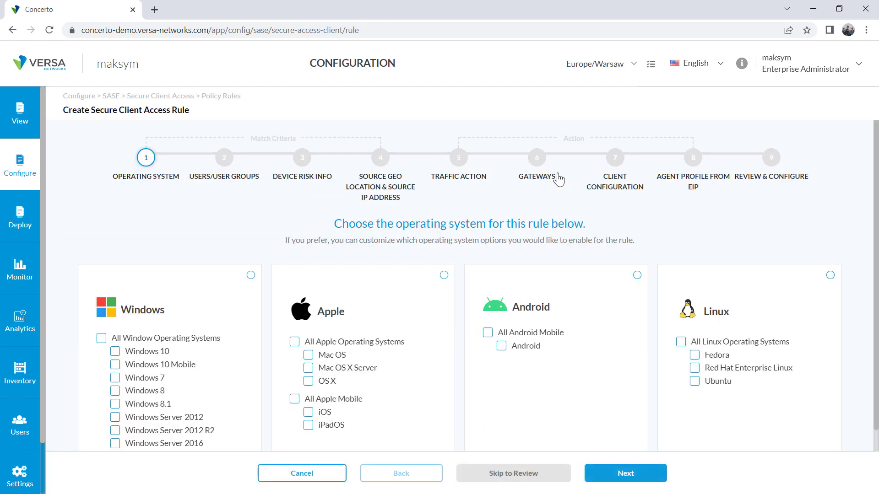
# Apply the new rule to all Windows operating systems and keep all users
pyautogui.click(101, 337)
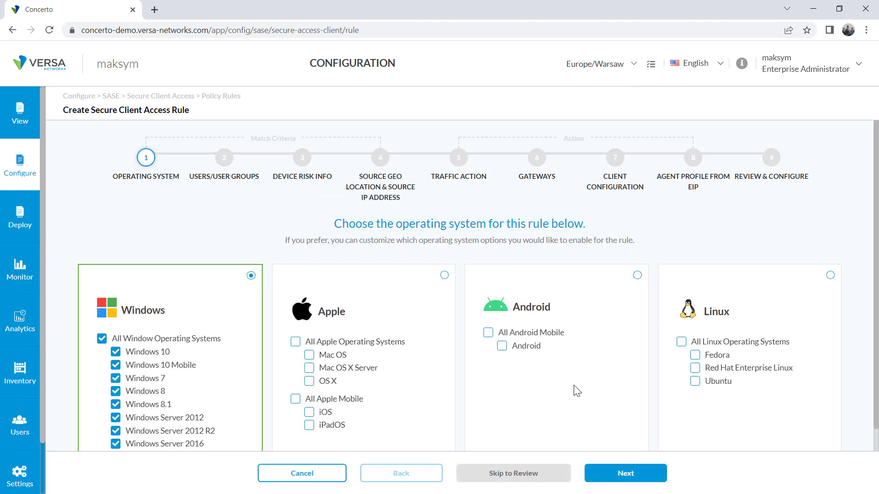
pyautogui.scroll(-2, 570, 393)
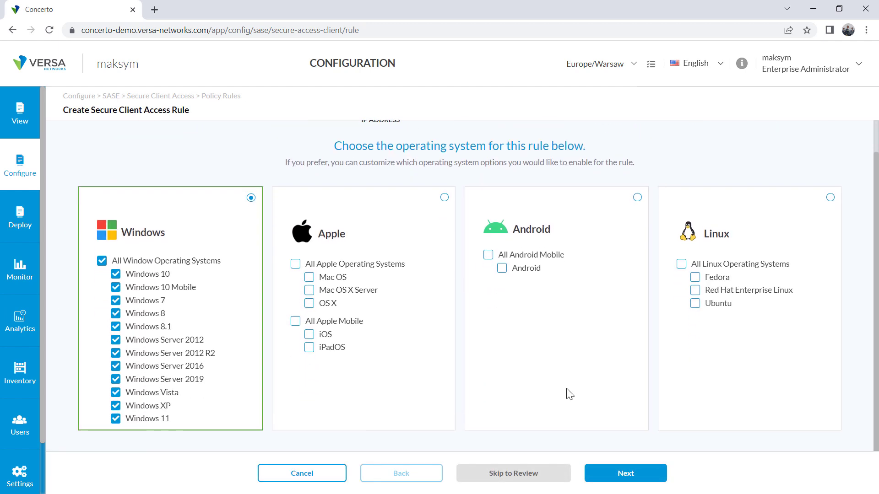
pyautogui.click(625, 476)
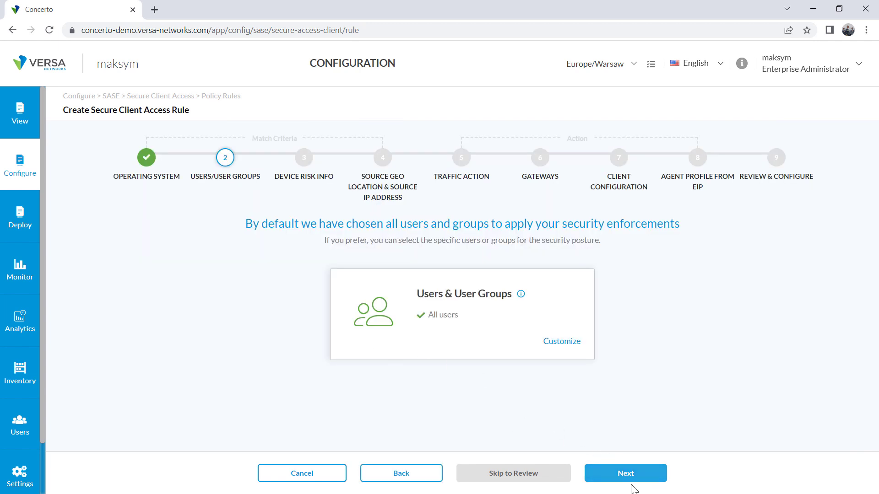
pyautogui.click(634, 476)
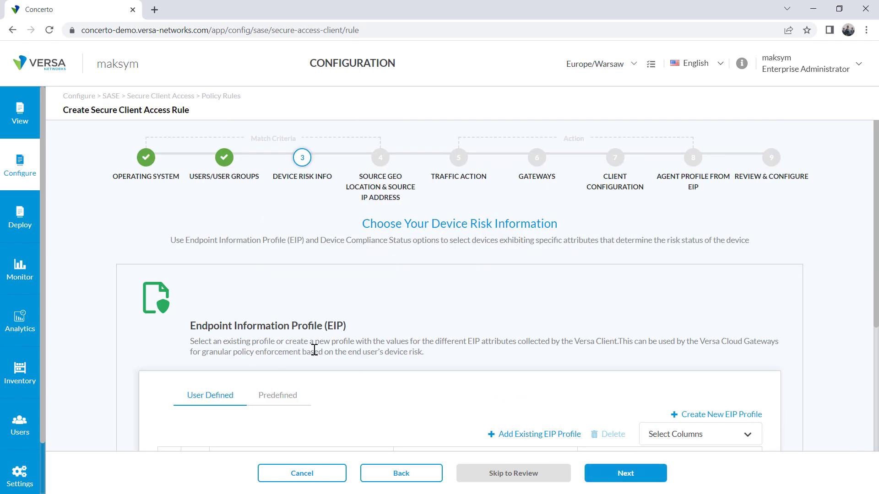
# Add the existing Avast_Profile EIP profile to the rule's device risk criteria
pyautogui.scroll(-5, 393, 366)
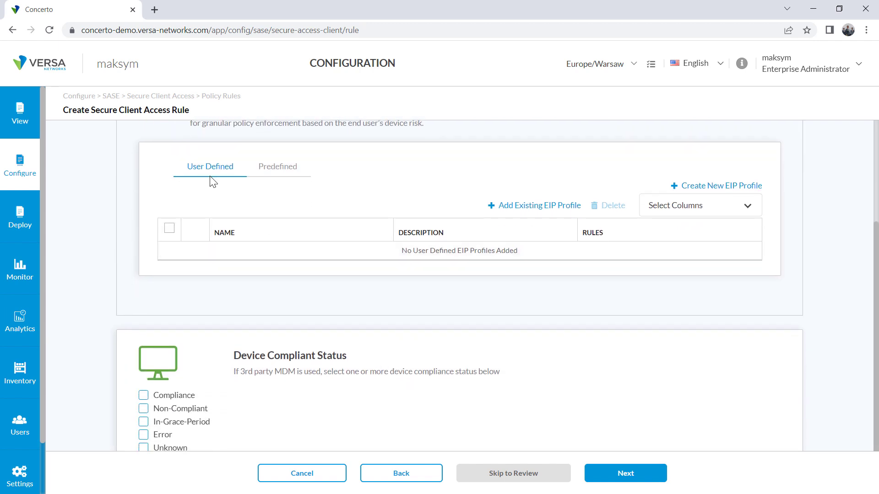
pyautogui.click(516, 207)
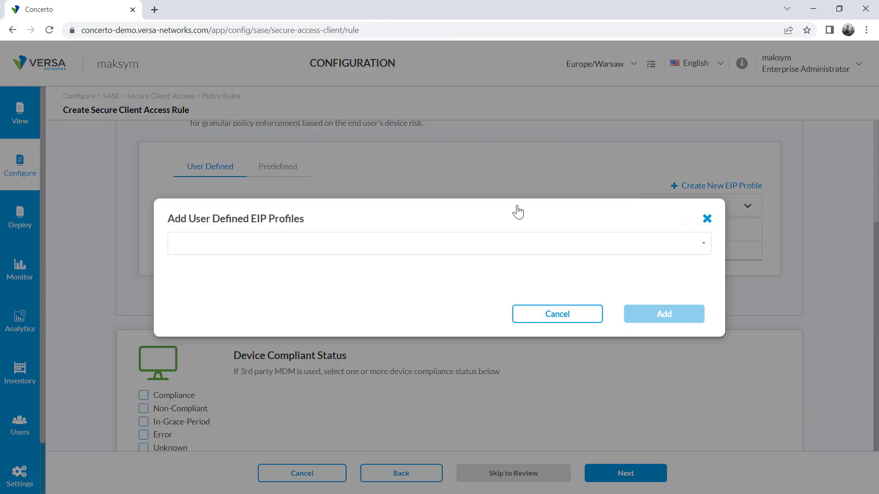
pyautogui.click(234, 243)
pyautogui.click(192, 264)
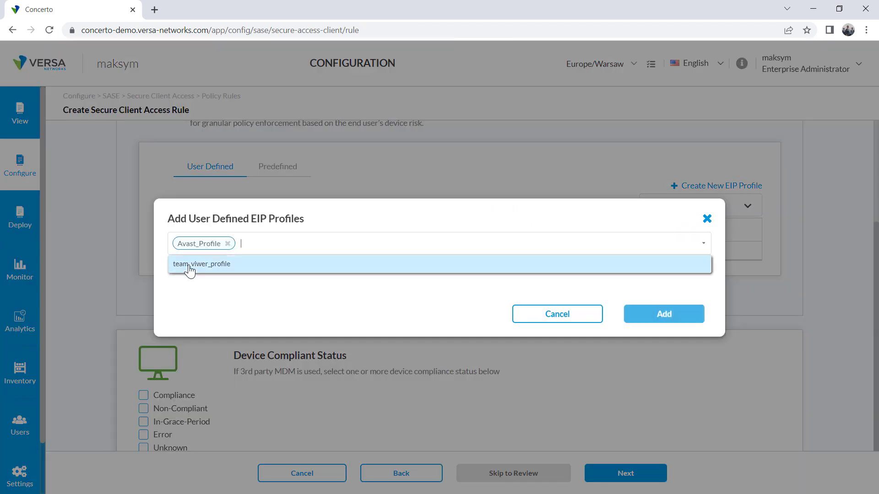
pyautogui.click(659, 317)
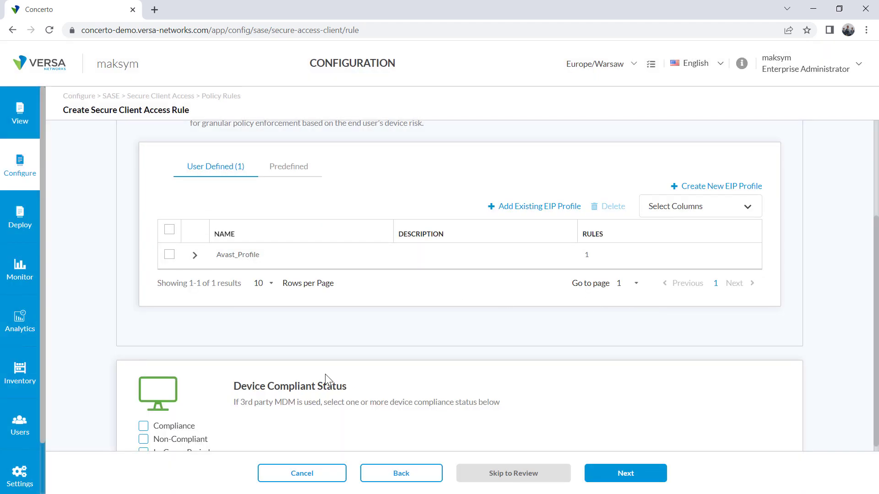
pyautogui.scroll(3, 211, 328)
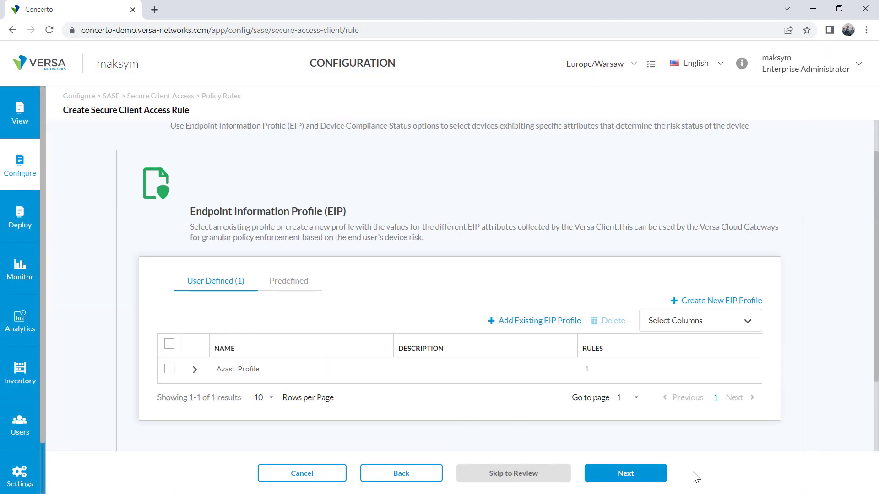
pyautogui.click(629, 478)
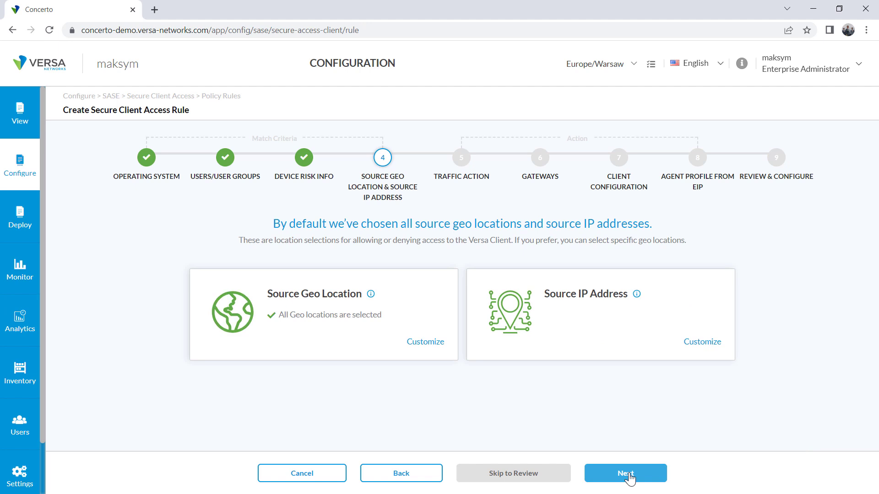
# Keep all source locations and change the display message to 'Welcome to Versa Networks'
pyautogui.click(632, 480)
pyautogui.scroll(-5, 232, 329)
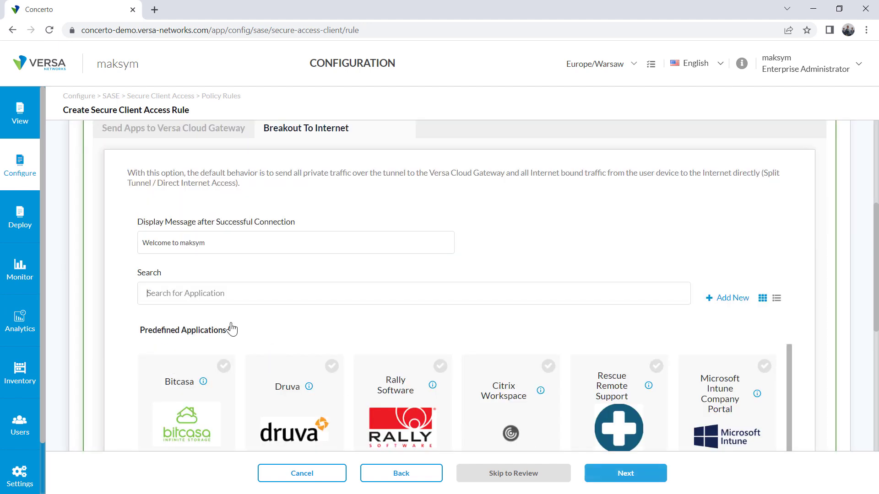
pyautogui.doubleClick(198, 243)
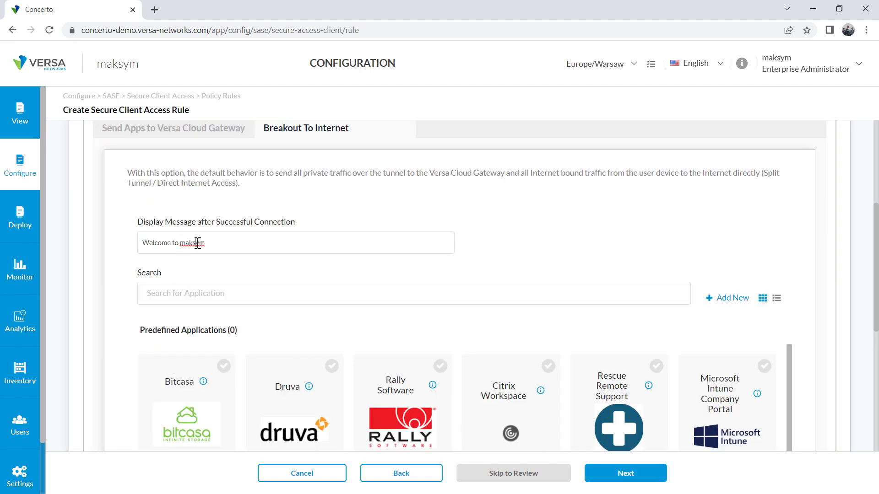
pyautogui.write('Versa Networ')
pyautogui.scroll(3, 200, 245)
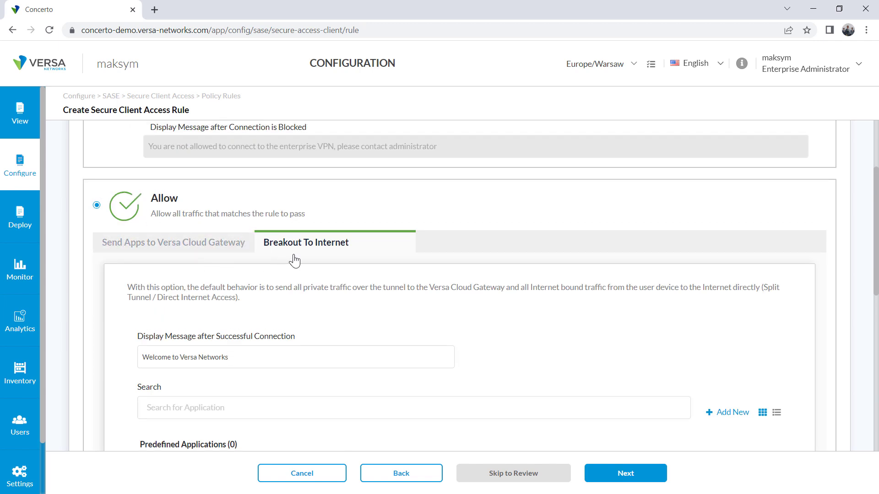
# Send allowed apps to the Versa Cloud Gateway, keeping both gateways and default client settings
pyautogui.click(132, 244)
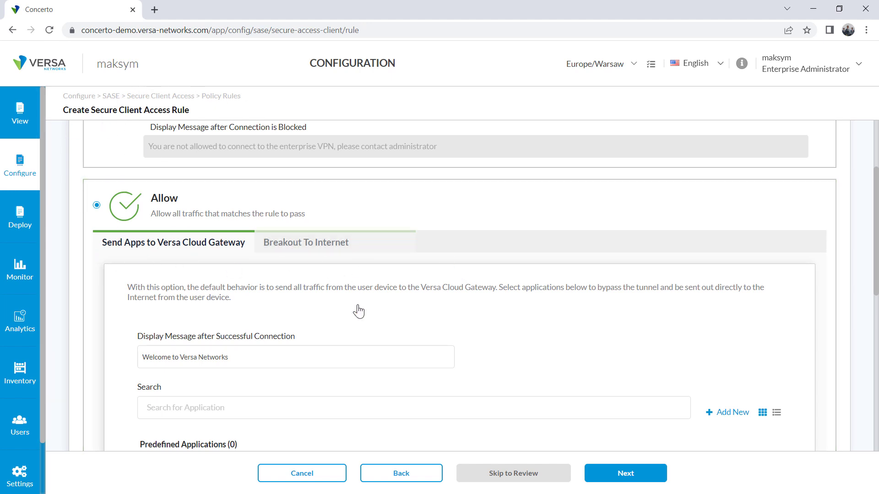
pyautogui.scroll(-1, 393, 337)
pyautogui.scroll(-5, 393, 336)
pyautogui.scroll(8, 392, 336)
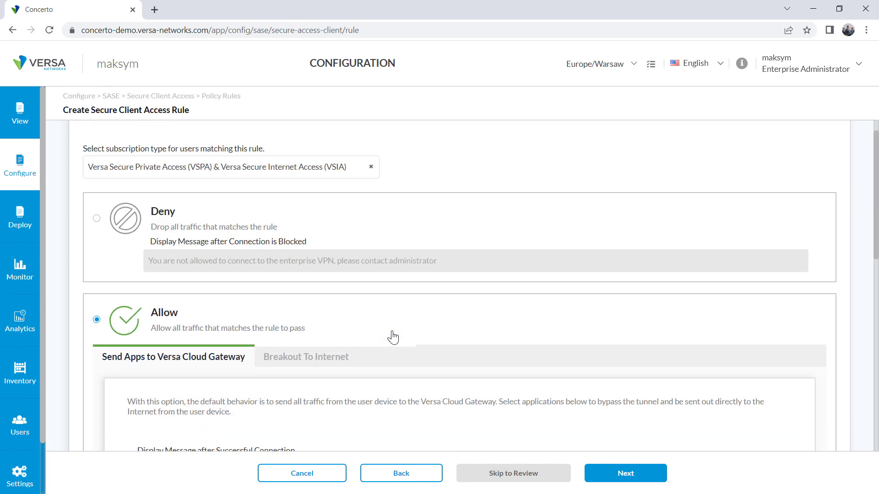
pyautogui.scroll(3, 705, 330)
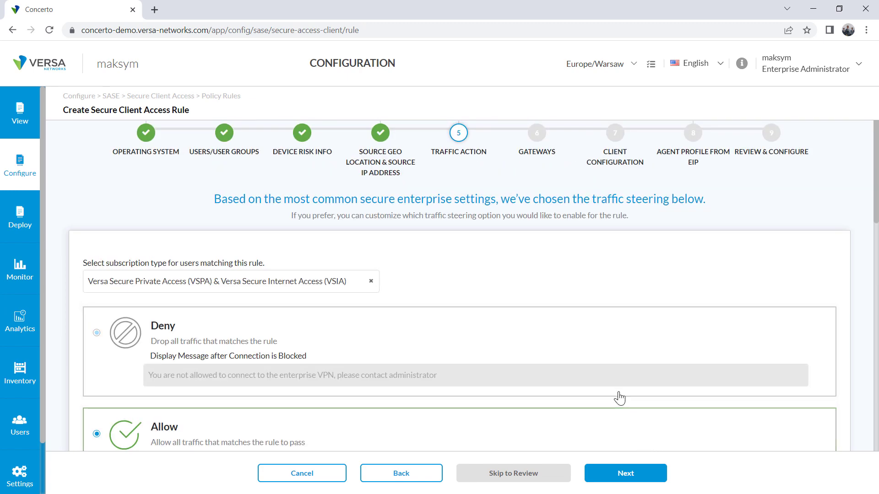
pyautogui.click(627, 474)
pyautogui.scroll(-2, 359, 379)
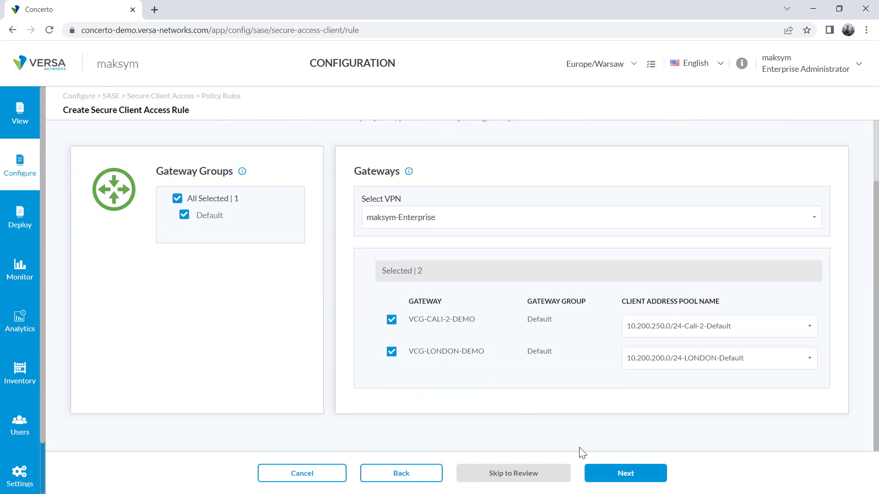
pyautogui.click(633, 476)
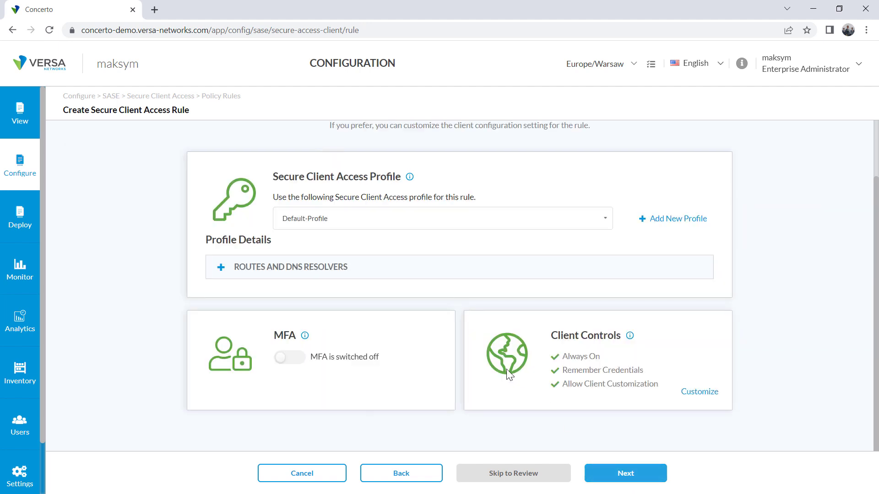
pyautogui.click(633, 478)
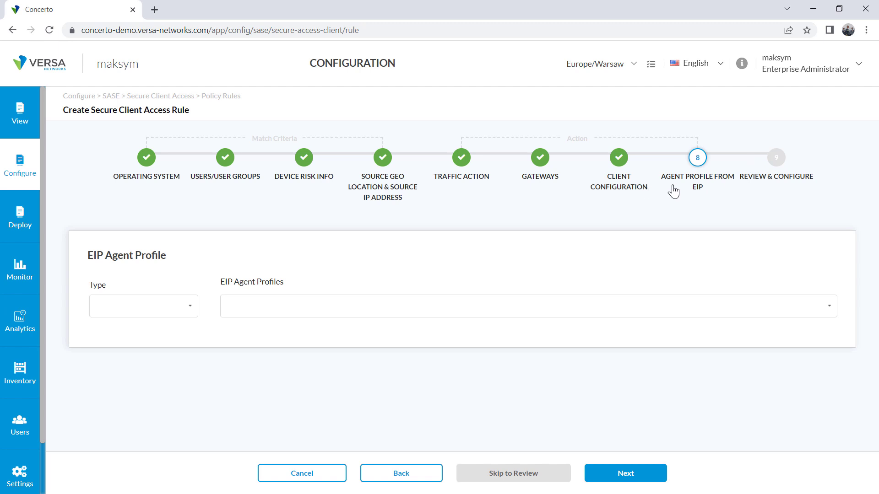
# Set the EIP agent profile type to Predefined
pyautogui.click(182, 315)
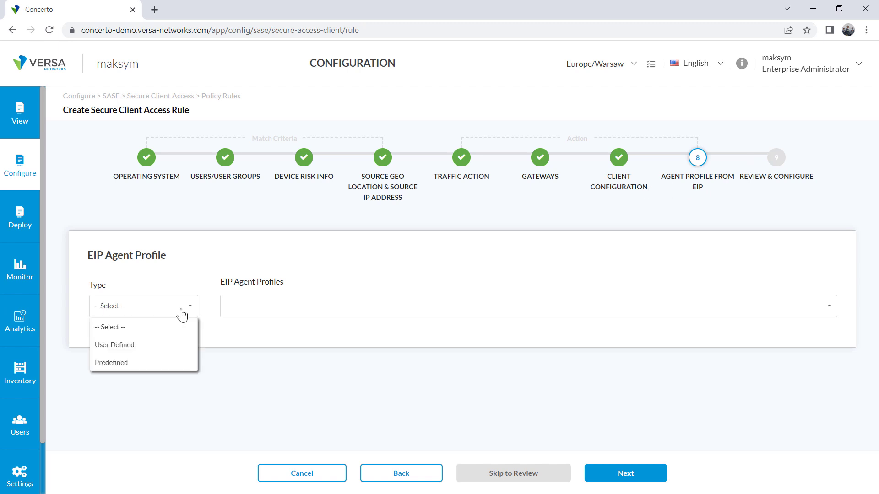
pyautogui.click(109, 364)
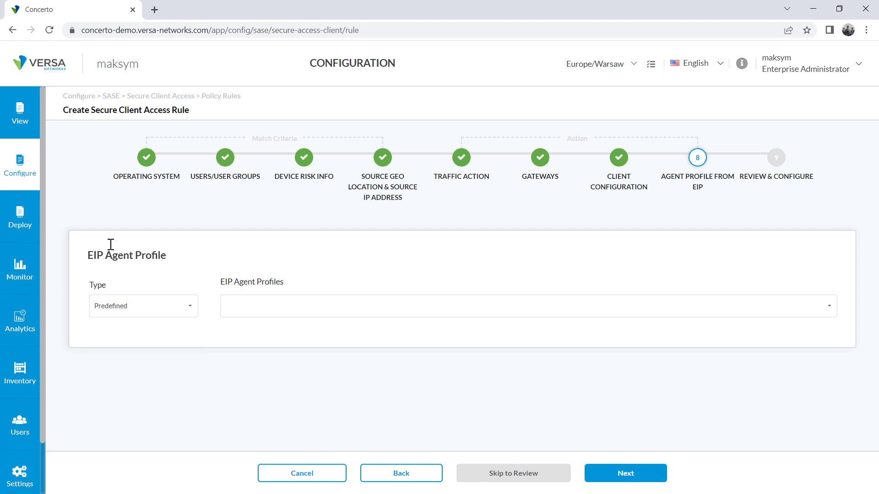
pyautogui.moveTo(106, 258); pyautogui.dragTo(171, 258)
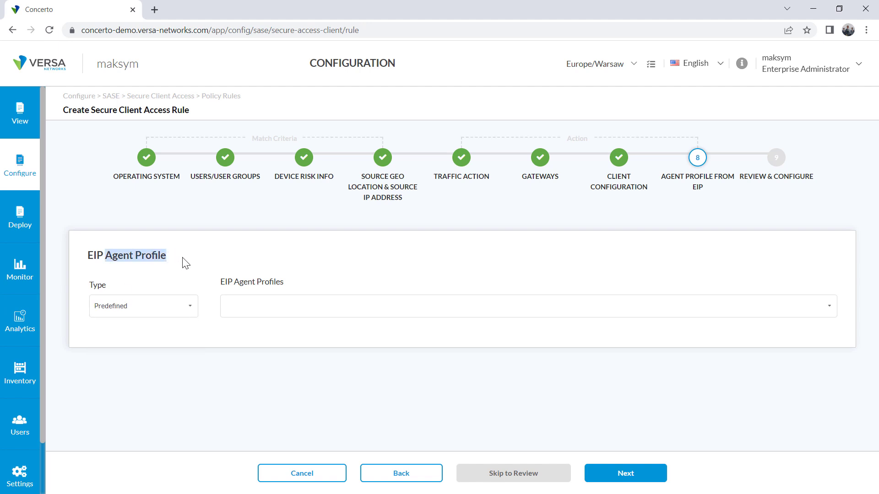
pyautogui.click(185, 263)
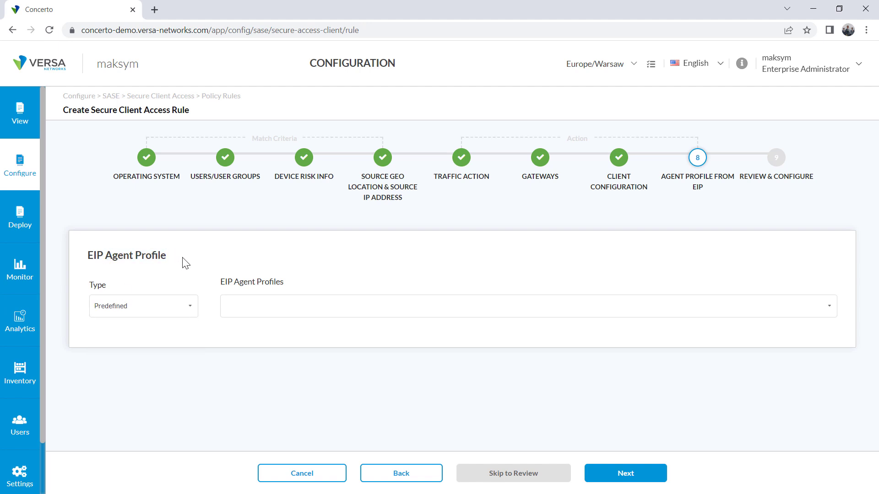
# Choose Versa_Recommended from the predefined EIP agent profiles and review its match categories
pyautogui.click(291, 306)
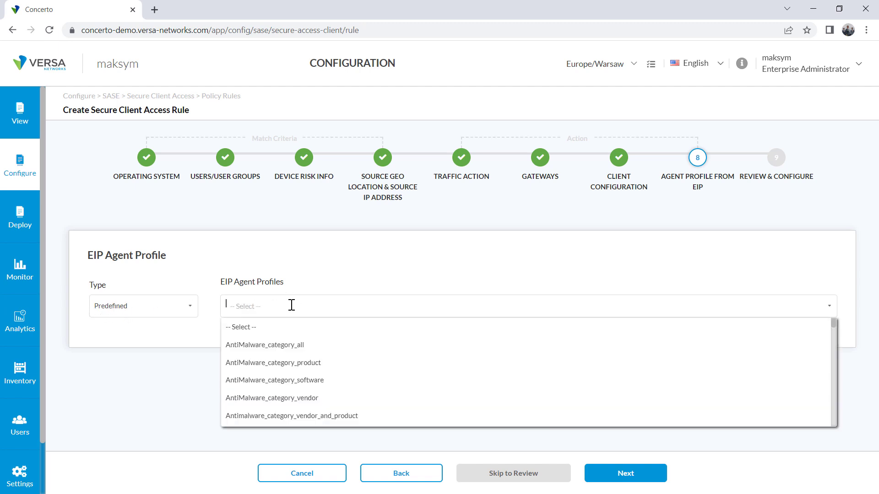
pyautogui.scroll(-20, 335, 373)
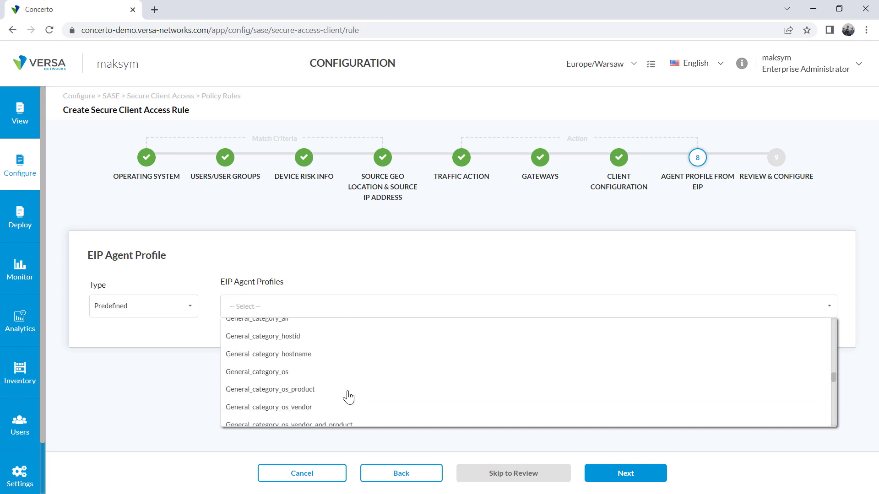
pyautogui.scroll(-5, 348, 396)
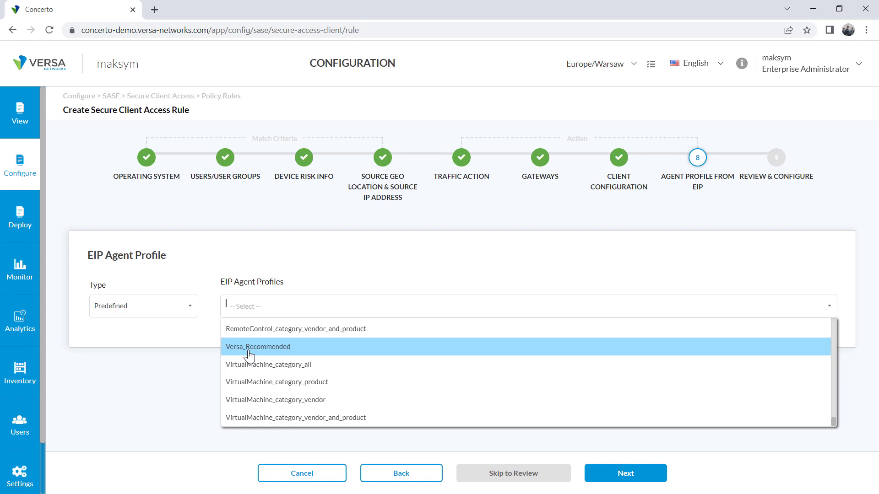
pyautogui.scroll(10, 249, 355)
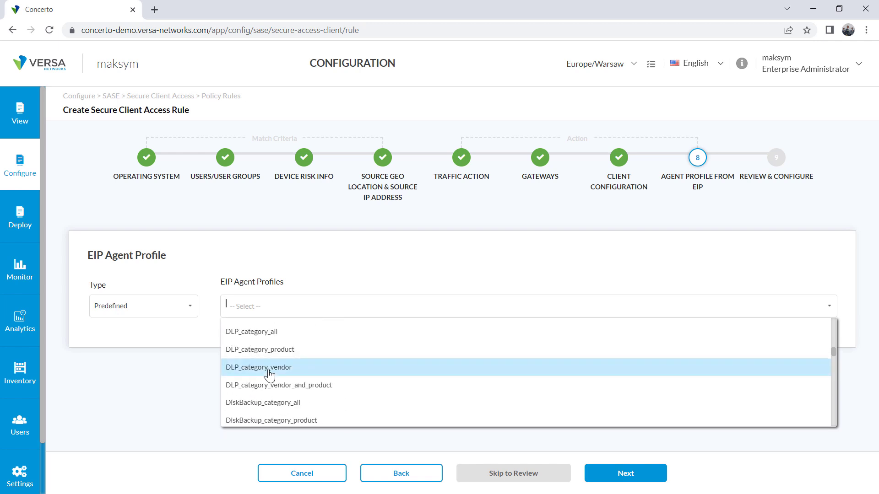
pyautogui.scroll(8, 268, 368)
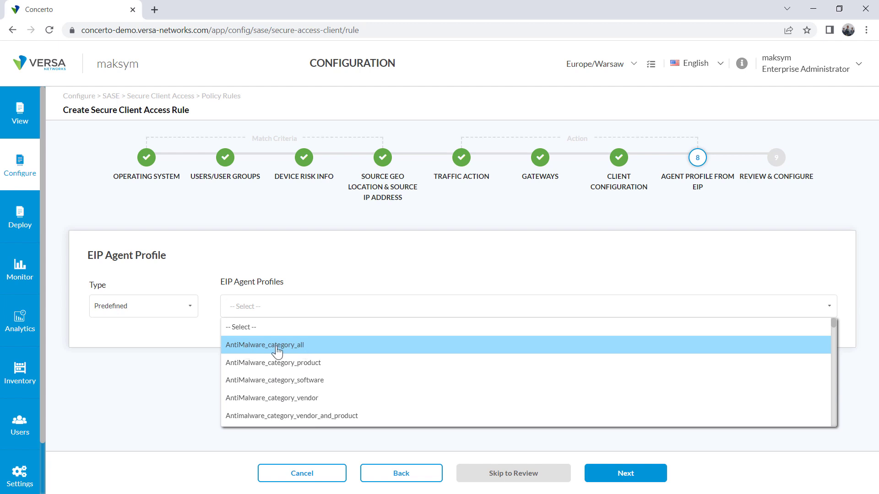
pyautogui.scroll(-15, 265, 353)
pyautogui.scroll(-3, 265, 352)
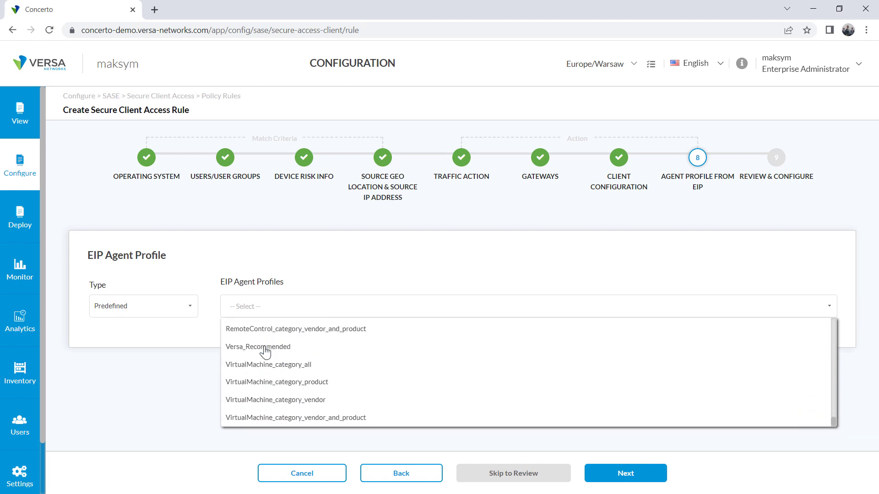
pyautogui.click(265, 348)
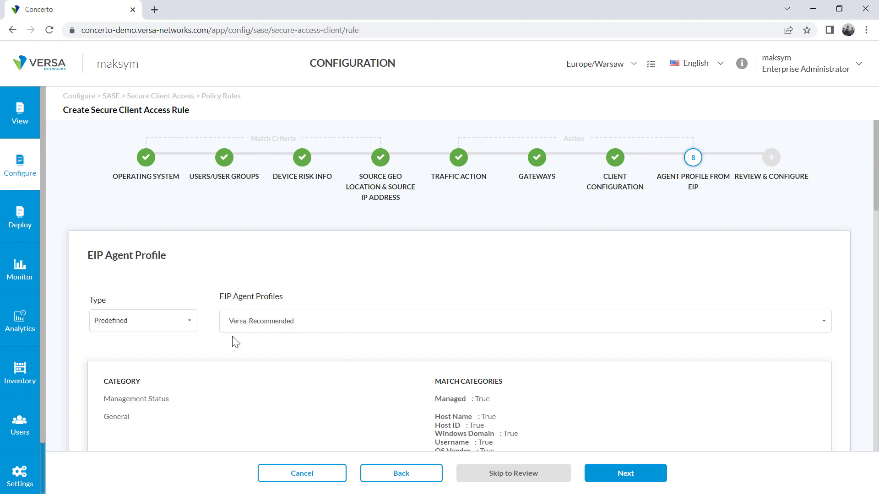
pyautogui.scroll(-15, 475, 363)
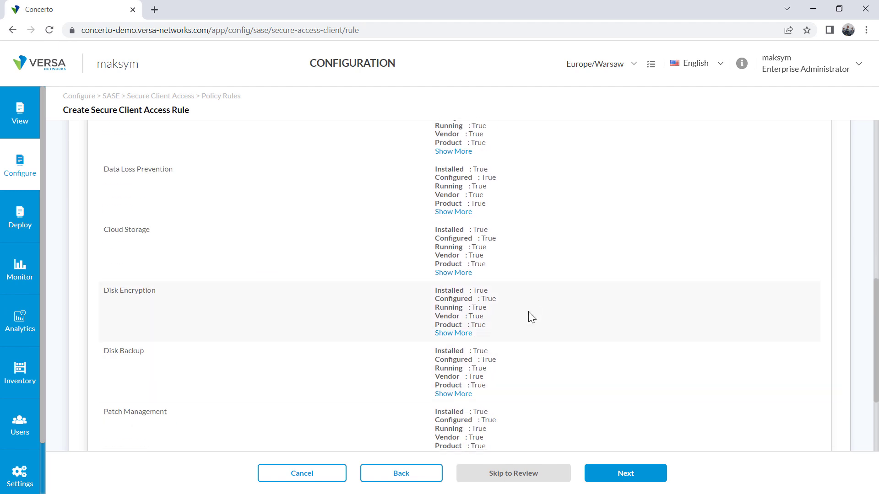
pyautogui.scroll(15, 515, 357)
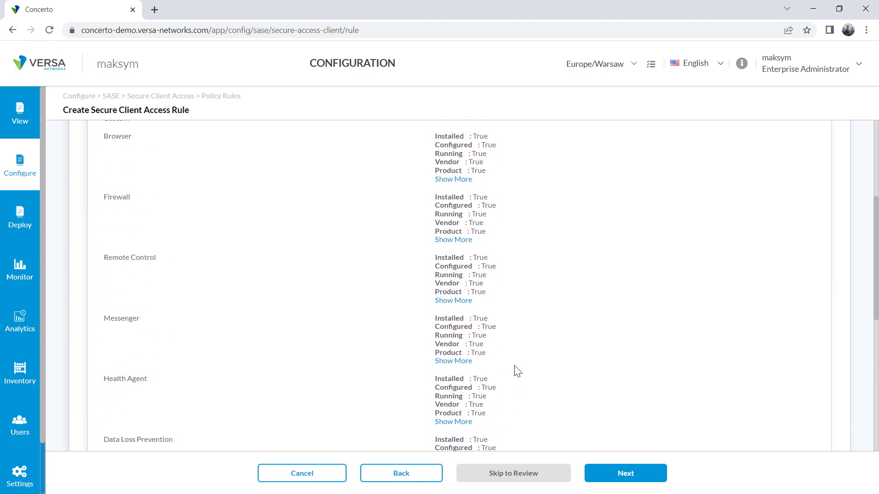
pyautogui.scroll(2, 517, 371)
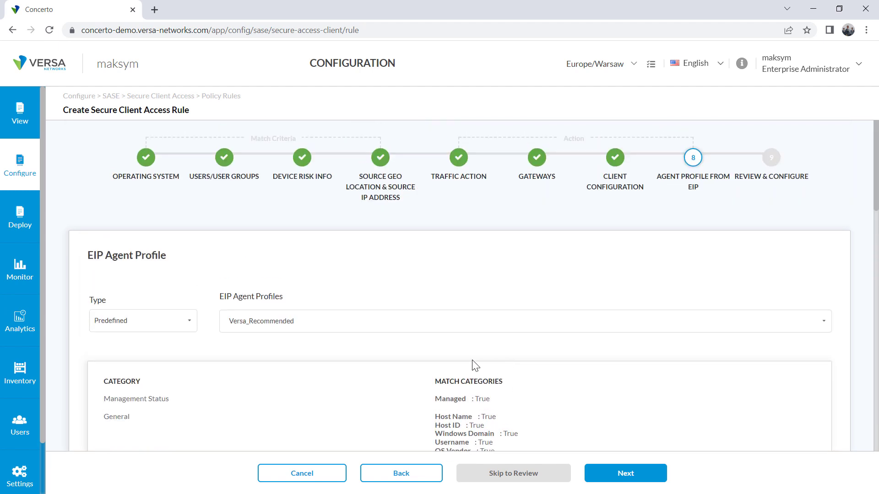
# Name the rule Allow_Access and save it, processed last in the rule order
pyautogui.click(625, 473)
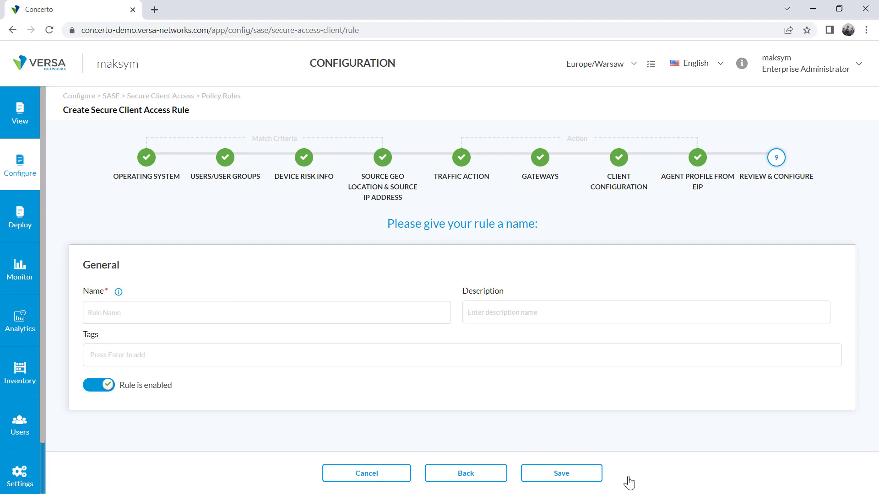
pyautogui.click(139, 312)
pyautogui.write('Allo')
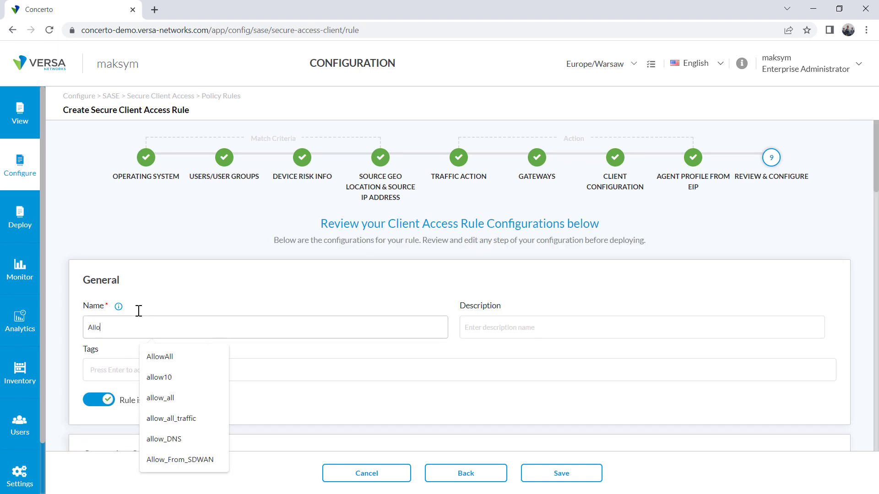
pyautogui.write('w_Access')
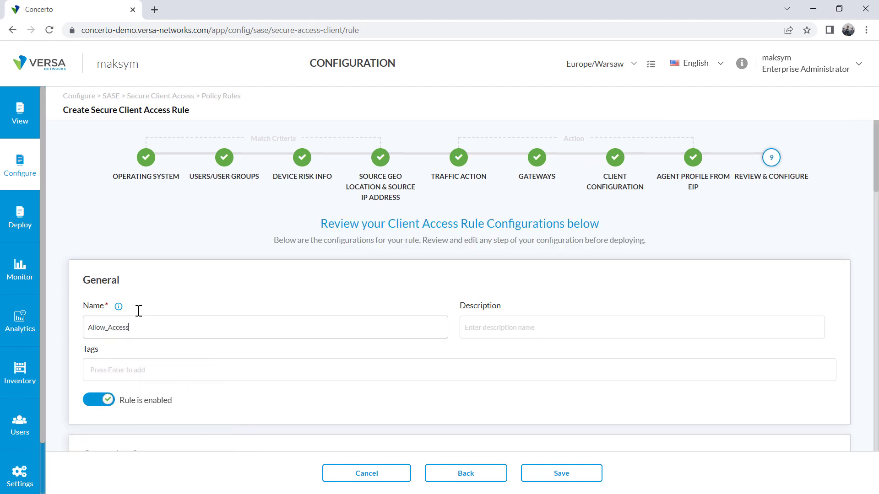
pyautogui.scroll(-20, 422, 304)
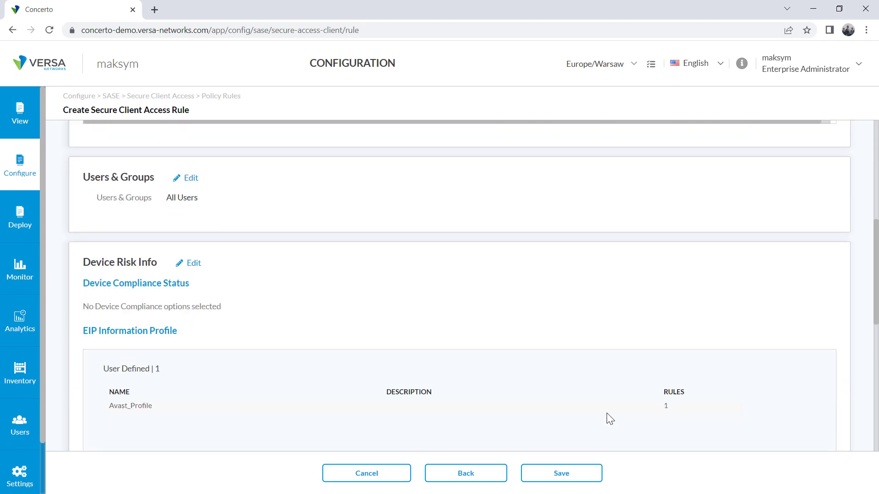
pyautogui.click(568, 480)
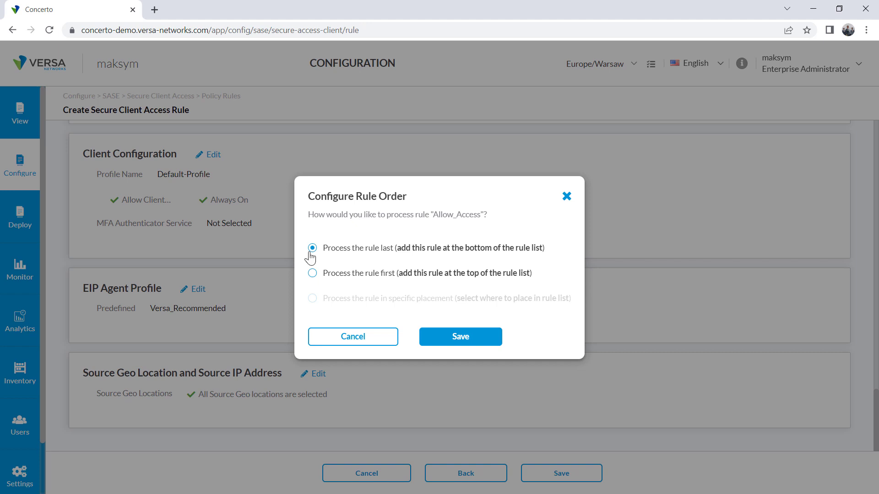
pyautogui.click(471, 346)
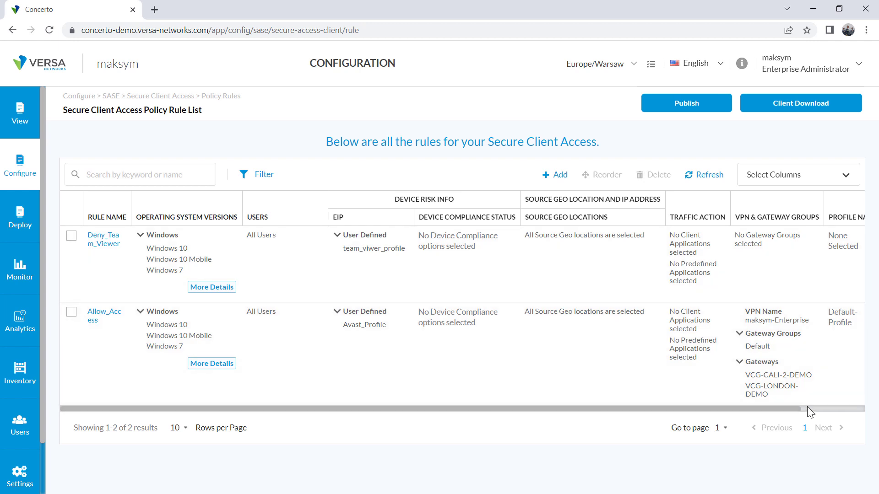
# Start a new rule for all Windows operating systems, keeping all users
pyautogui.click(558, 175)
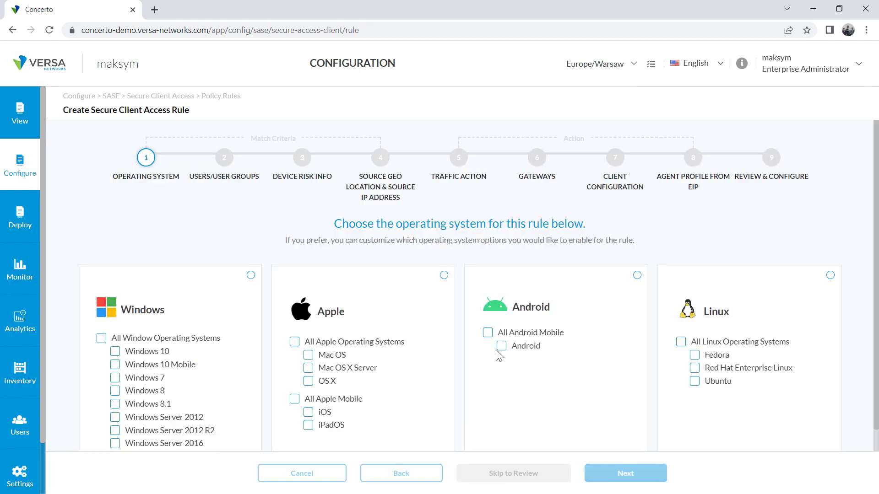
pyautogui.click(101, 338)
pyautogui.click(632, 478)
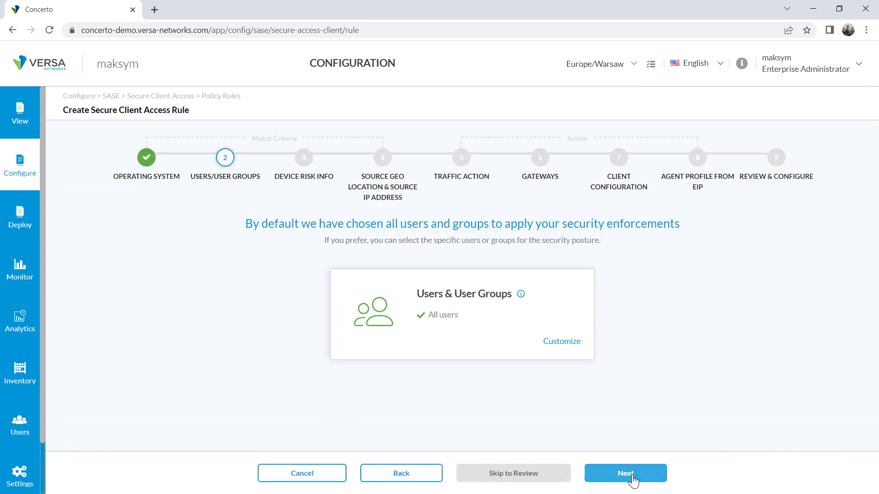
pyautogui.click(632, 478)
pyautogui.click(632, 480)
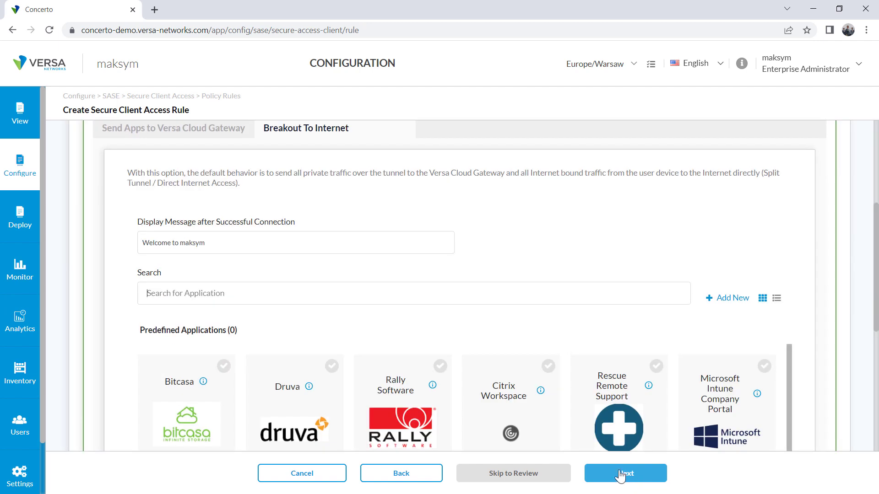
# Set the action to Deny with message 'Please install proper AV software before you can connect to Versa Networks'
pyautogui.scroll(4, 200, 339)
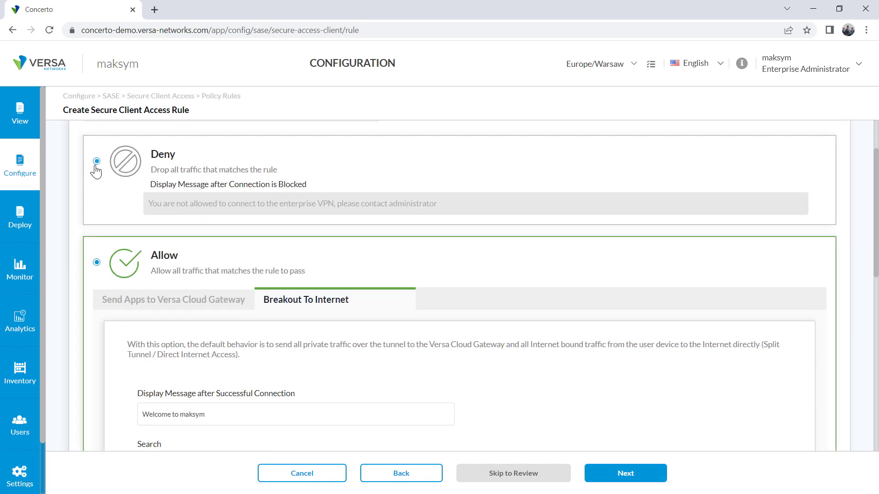
pyautogui.click(96, 162)
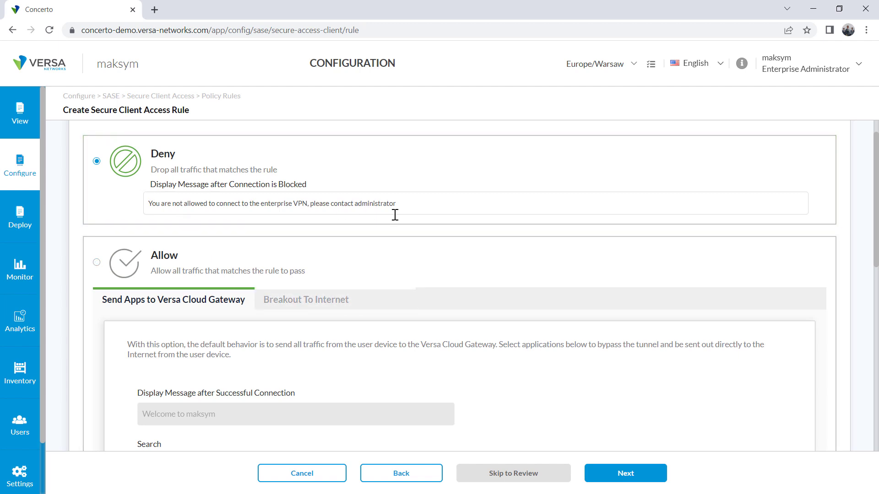
pyautogui.click(415, 206)
pyautogui.hotkey('ctrl', 'a')
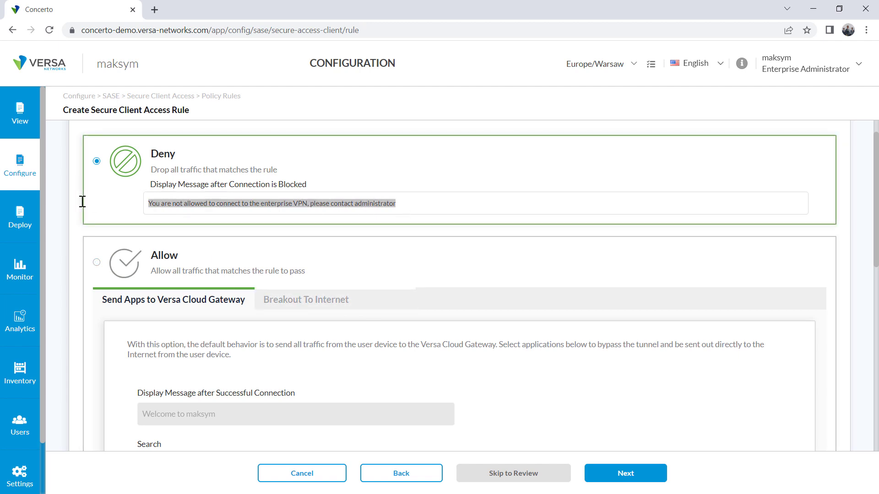
pyautogui.write('Please insta')
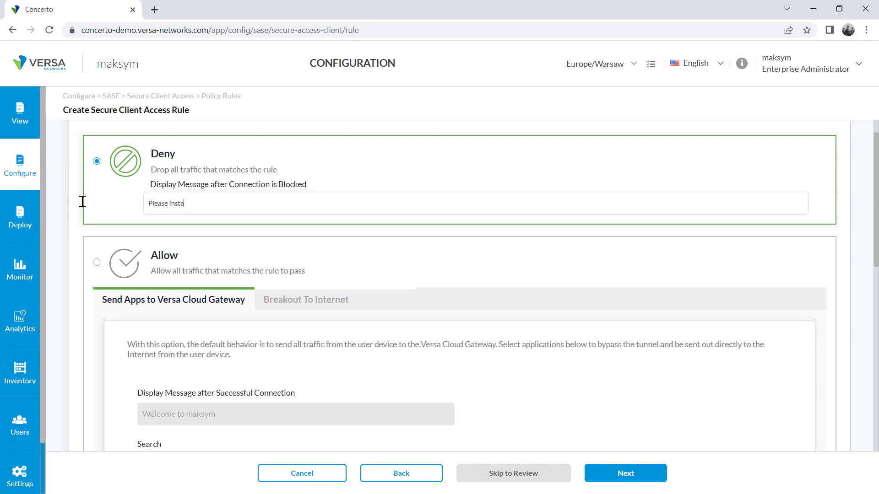
pyautogui.write('ll proper AV software before you can connect')
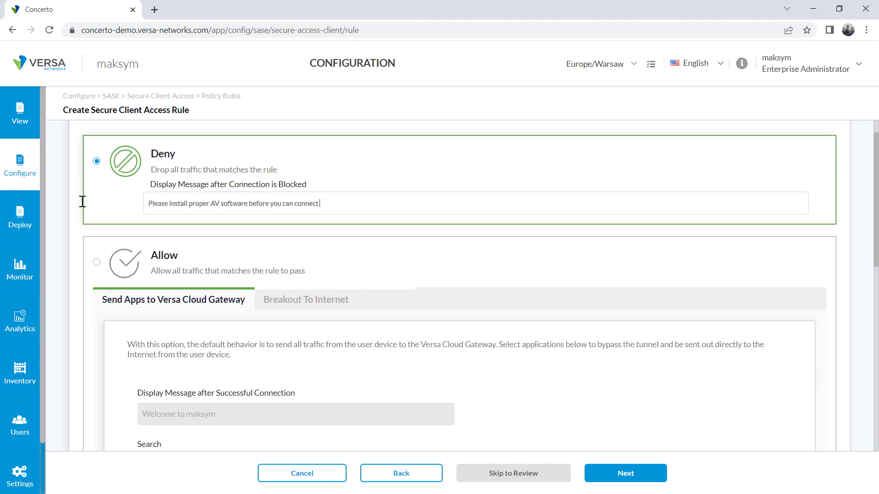
pyautogui.write(' to Versa Networks')
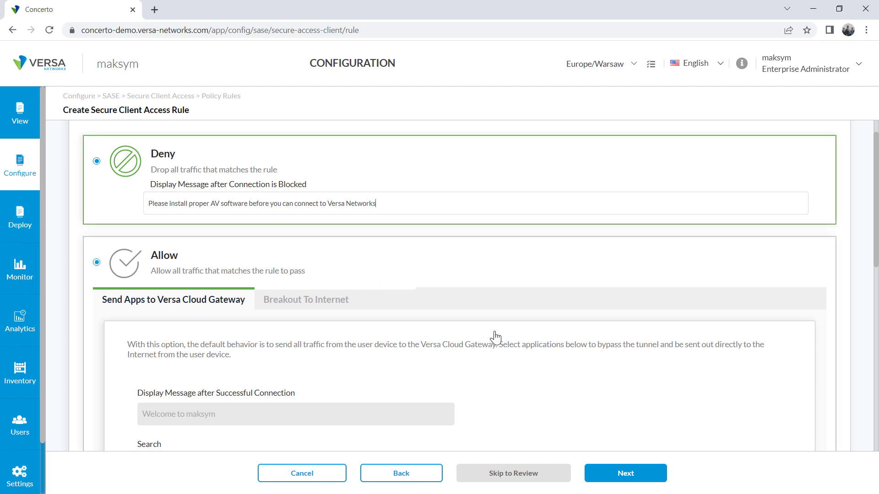
# Name the rule DENY_access and save it, processed last in the rule order
pyautogui.click(625, 473)
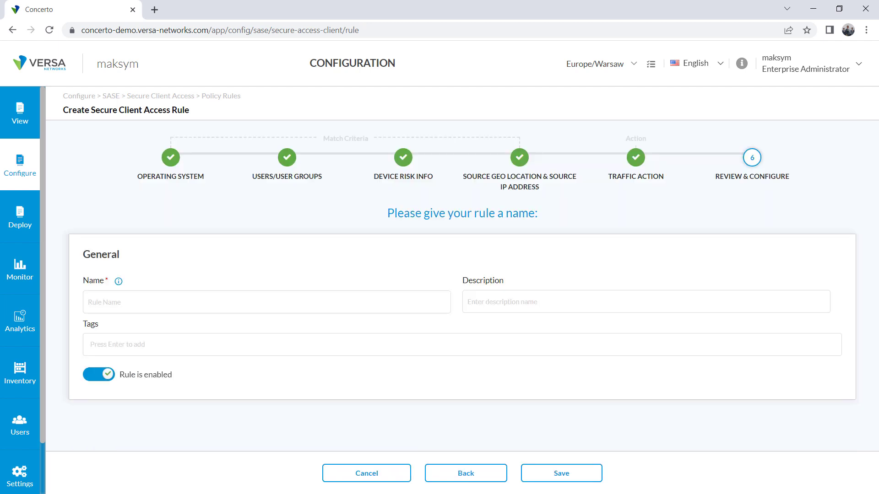
pyautogui.click(101, 296)
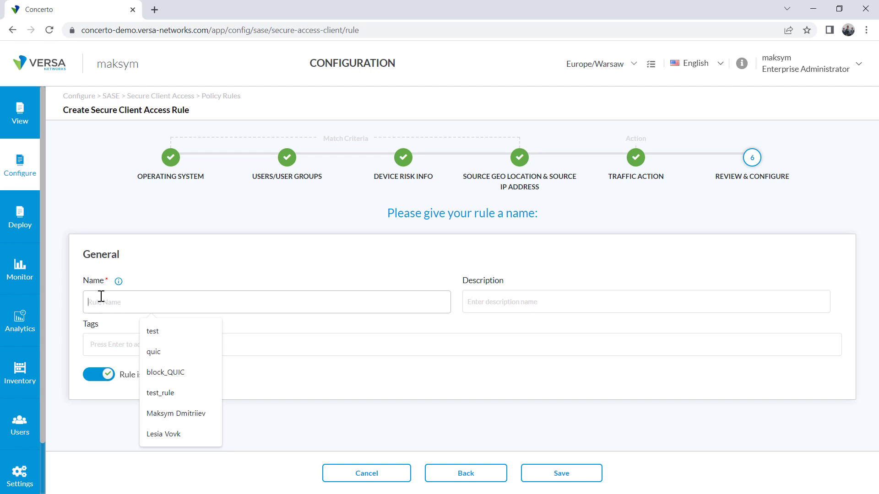
pyautogui.write('DENY_')
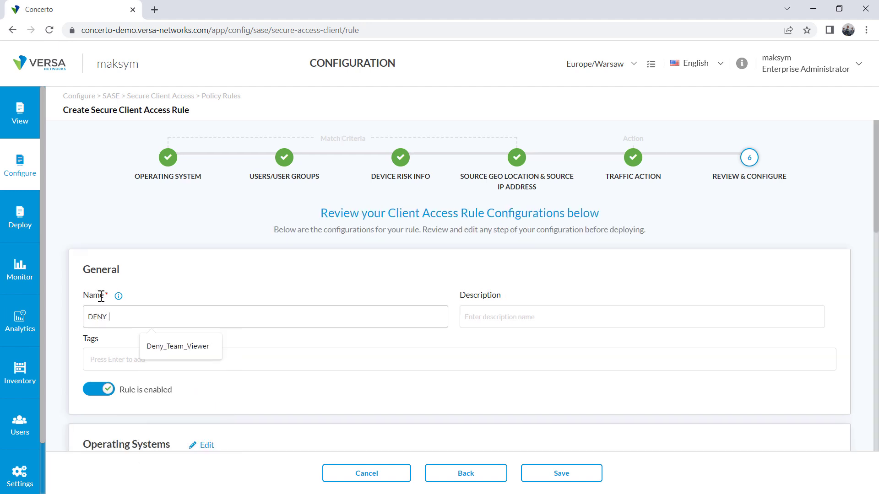
pyautogui.write('access')
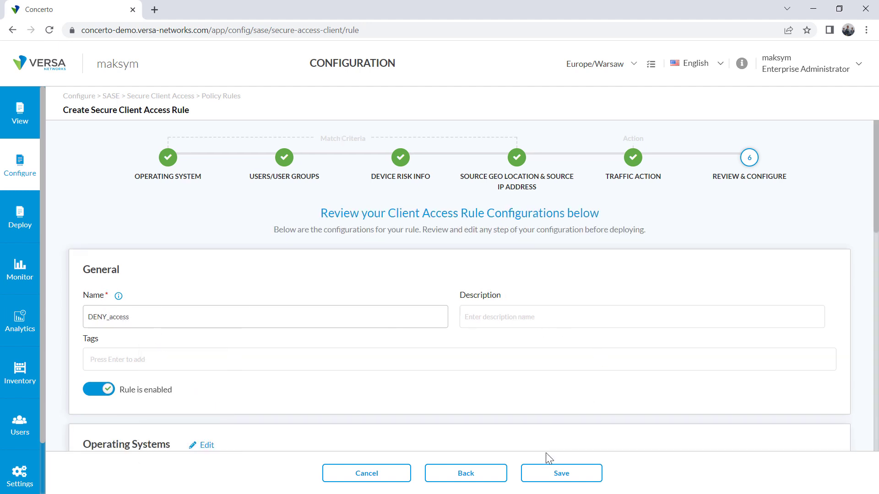
pyautogui.click(557, 478)
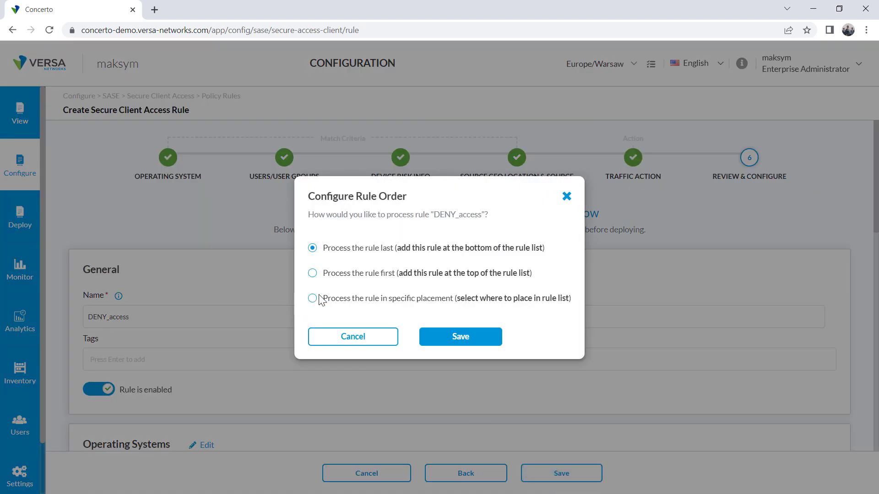
pyautogui.click(456, 342)
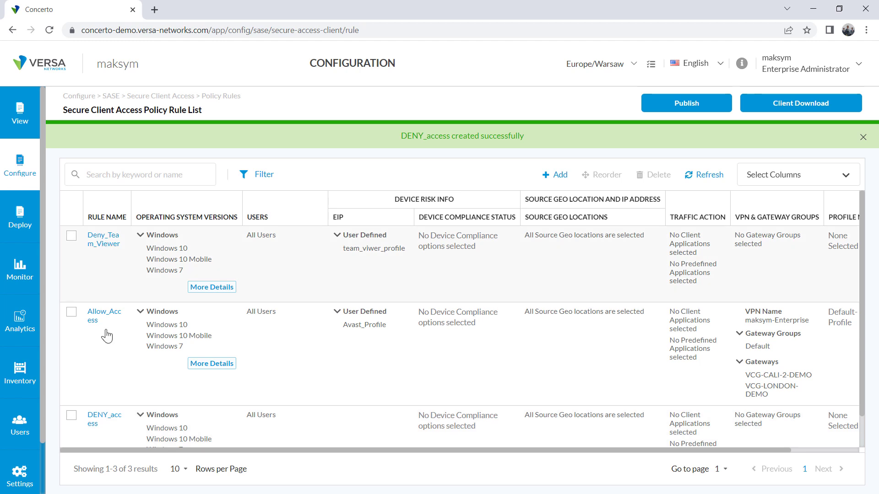
# Publish the rules to both gateways and switch to the remote Windows desktop
pyautogui.click(682, 111)
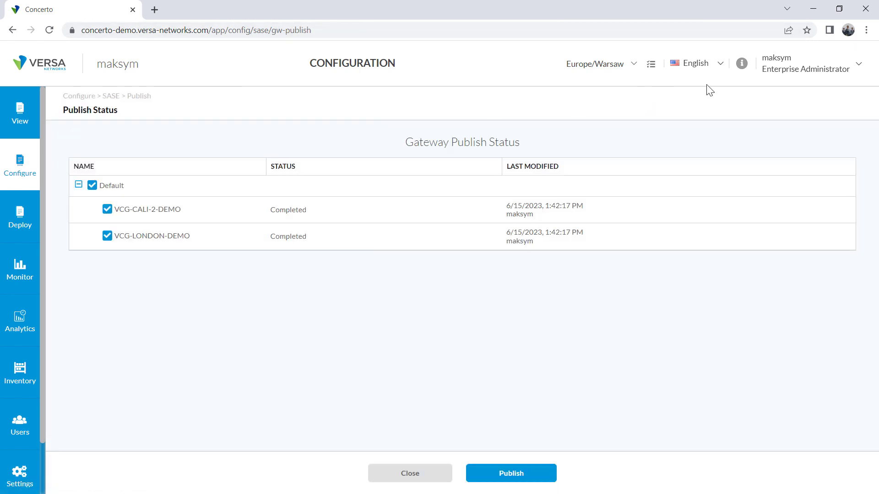
pyautogui.click(517, 478)
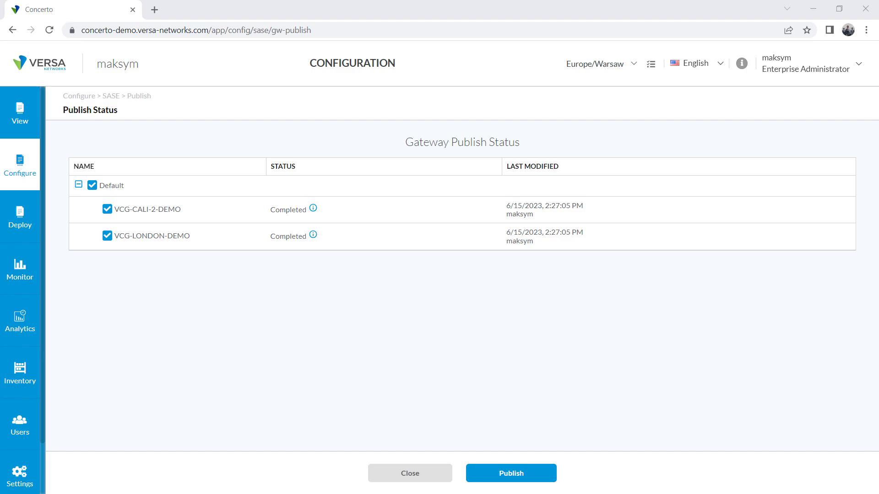
pyautogui.hotkey('alt', 'Tab')
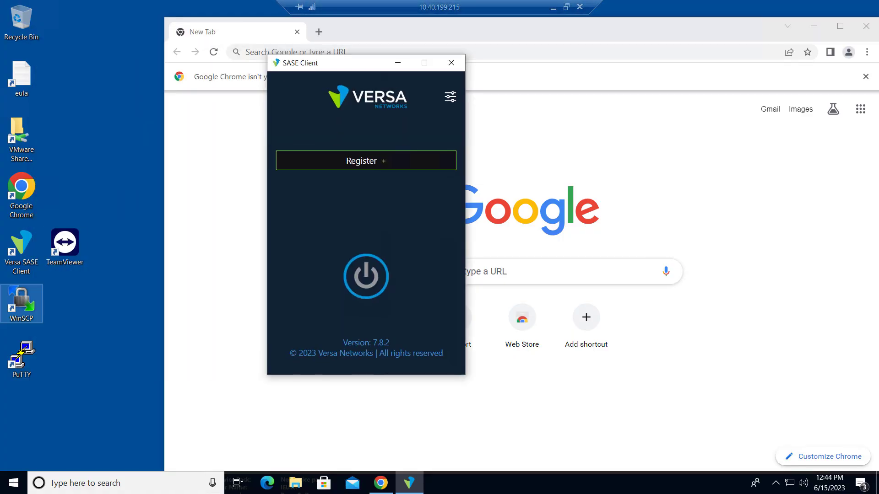
# Register the SASE Client with the pasted portal address, the enterprise name and the user's e-mail
pyautogui.moveTo(345, 69); pyautogui.dragTo(154, 59)
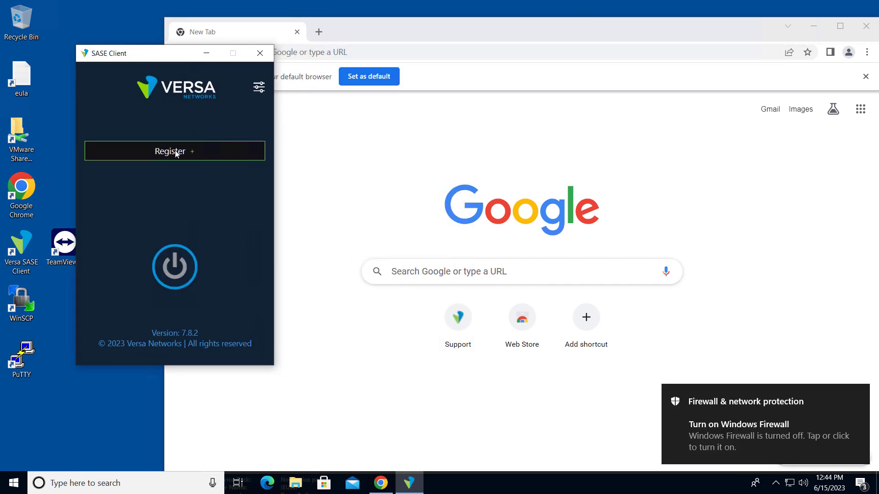
pyautogui.click(174, 150)
pyautogui.click(132, 167)
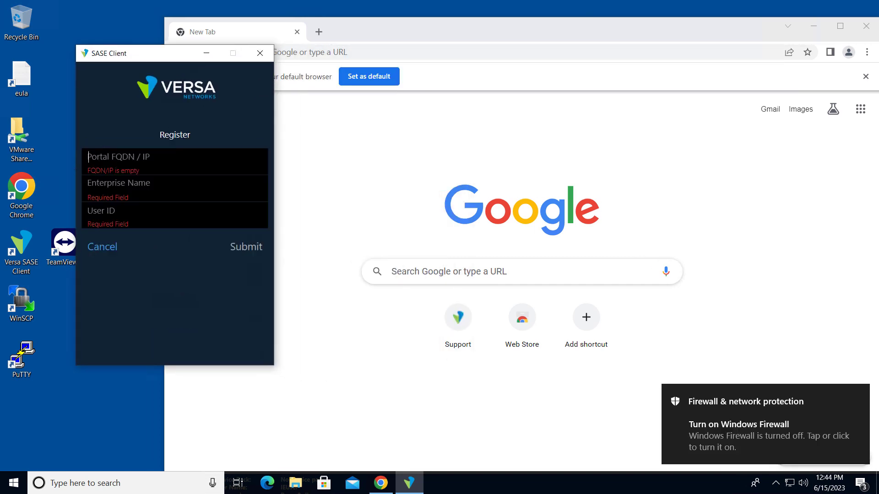
pyautogui.write('maksym.demo.versanow.net')
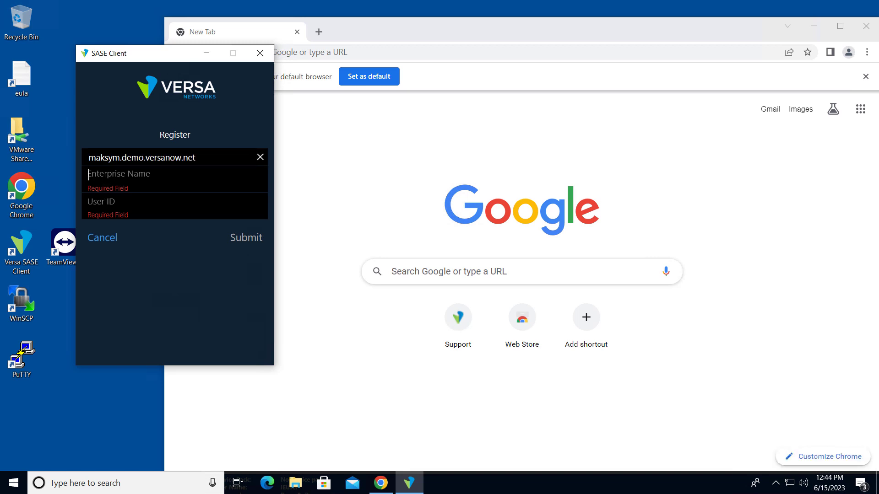
pyautogui.write('maksym')
pyautogui.press('Tab')
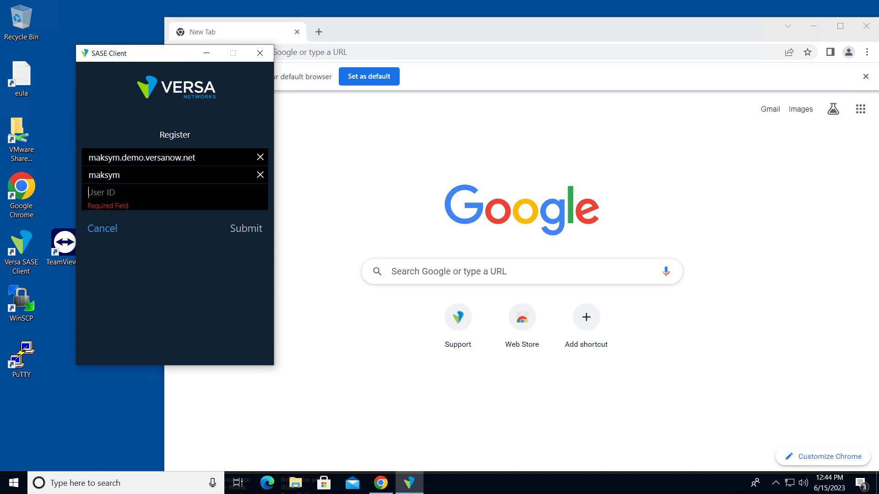
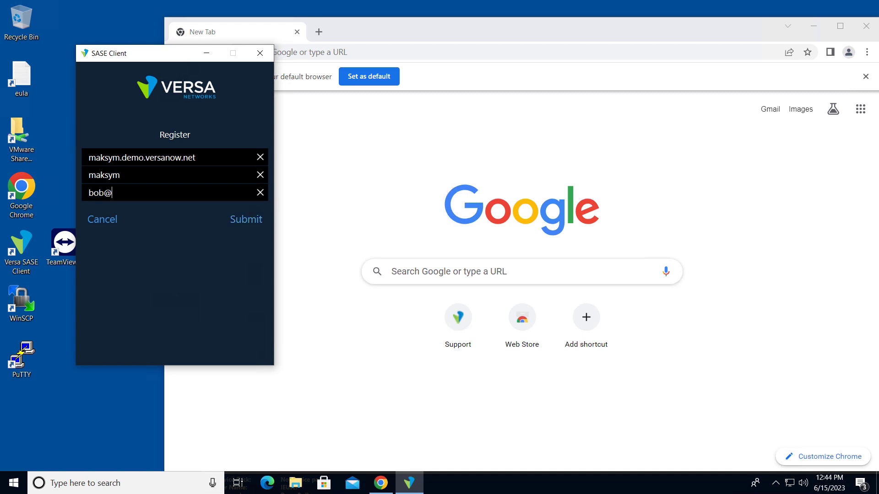
pyautogui.press('Return')
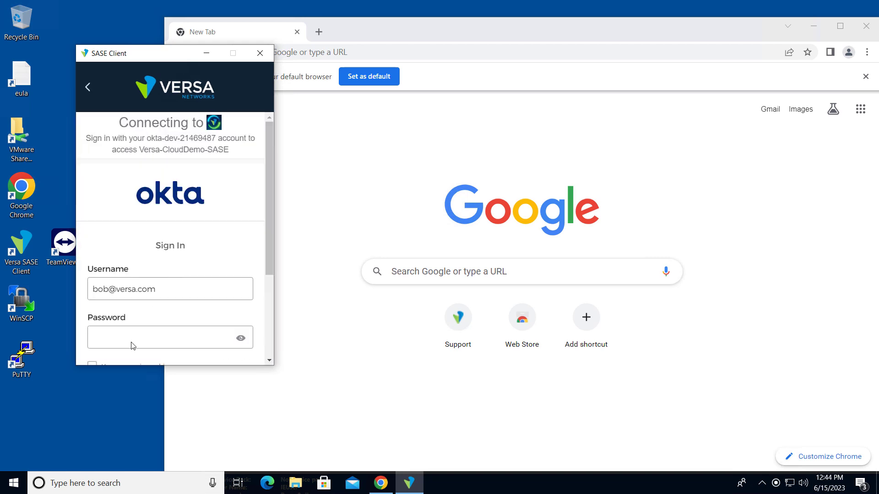
# Sign in with the account password and dismiss the TeamViewer login-blocked warning
pyautogui.click(126, 336)
pyautogui.write('••••••••••')
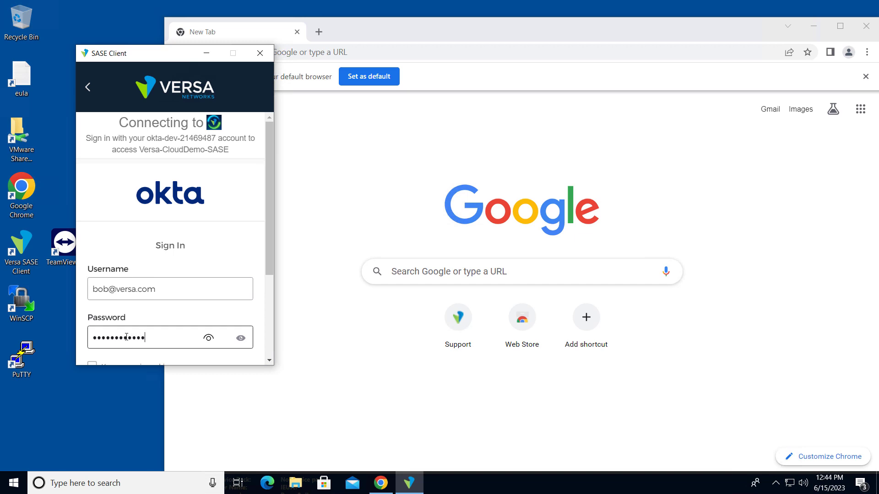
pyautogui.press('Return')
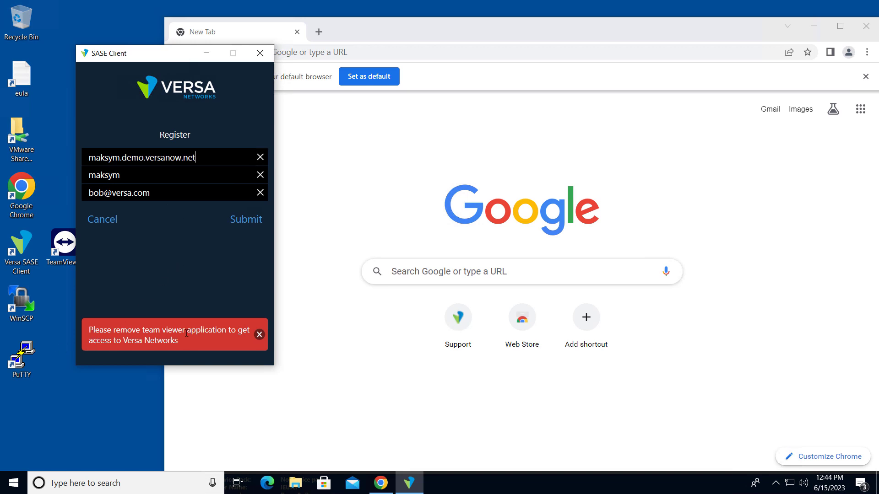
pyautogui.moveTo(89, 330); pyautogui.dragTo(175, 338)
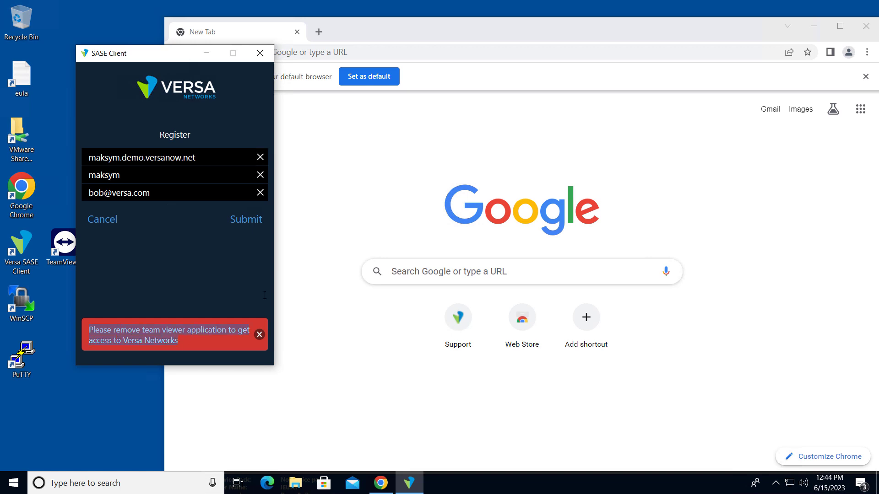
pyautogui.click(259, 335)
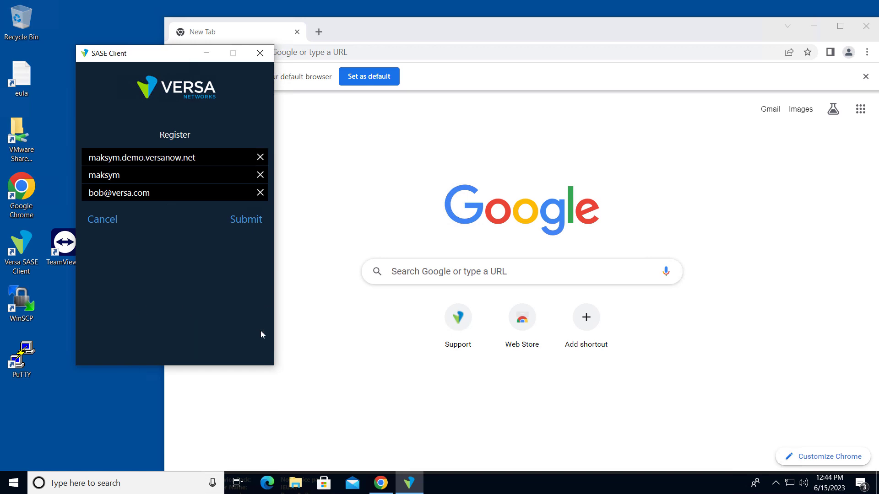
# Cancel the registration, minimize the SASE Client and select the TeamViewer desktop shortcut
pyautogui.click(101, 219)
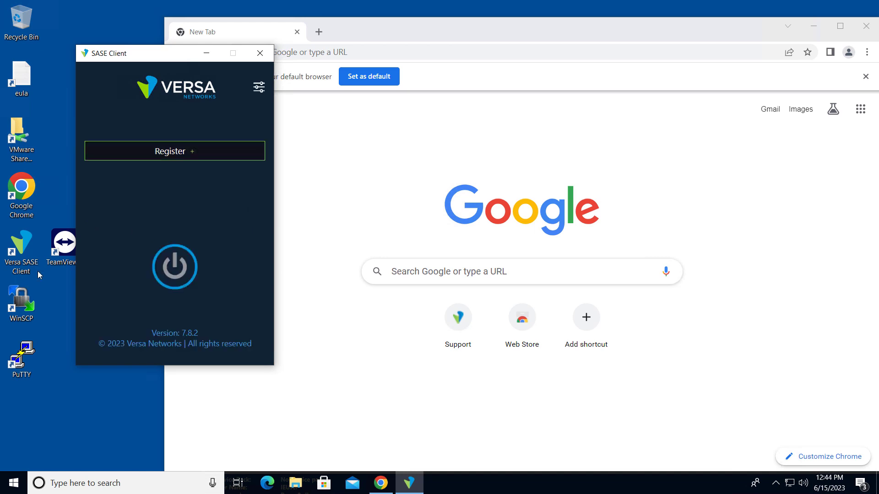
pyautogui.click(63, 244)
pyautogui.click(204, 51)
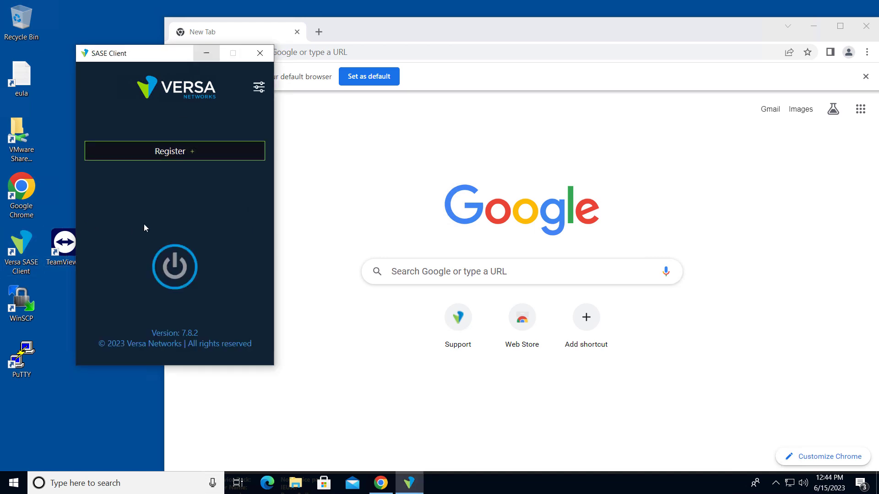
pyautogui.click(67, 250)
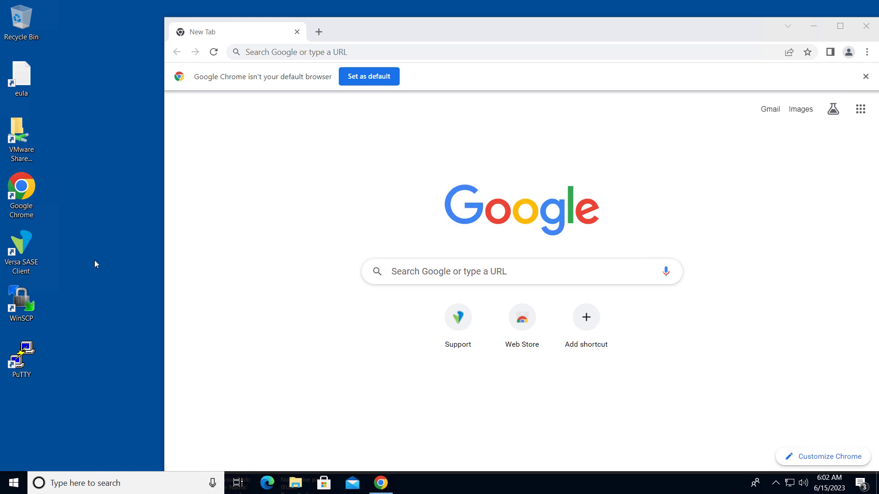
# Launch the SASE Client and register with the portal address, the enterprise name and the user's e-mail
pyautogui.doubleClick(22, 247)
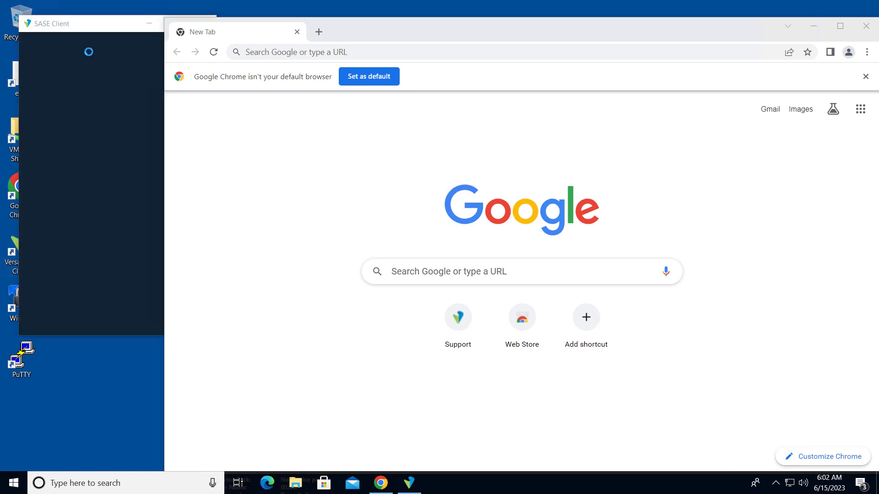
pyautogui.moveTo(84, 24); pyautogui.dragTo(132, 37)
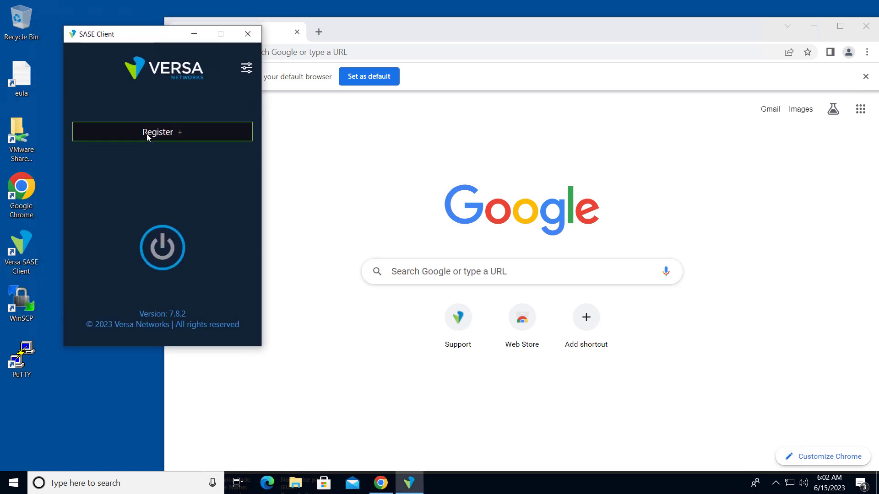
pyautogui.click(146, 133)
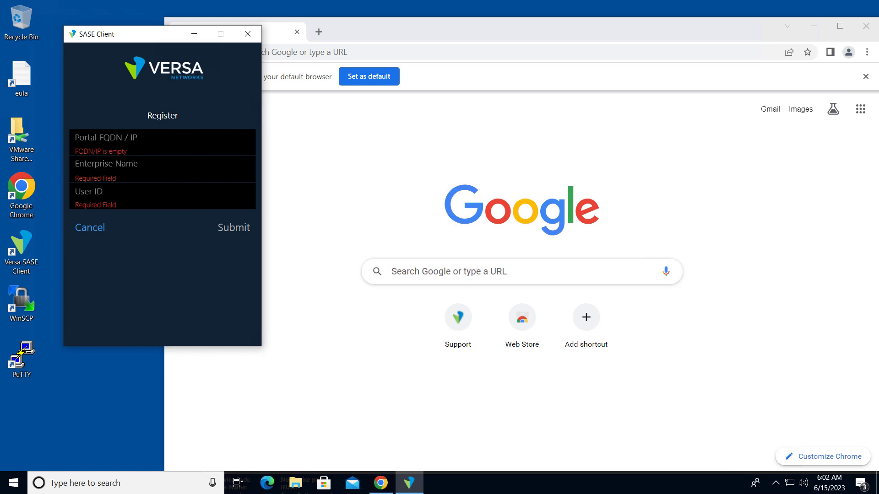
pyautogui.write('maksym.demo.versanow.net')
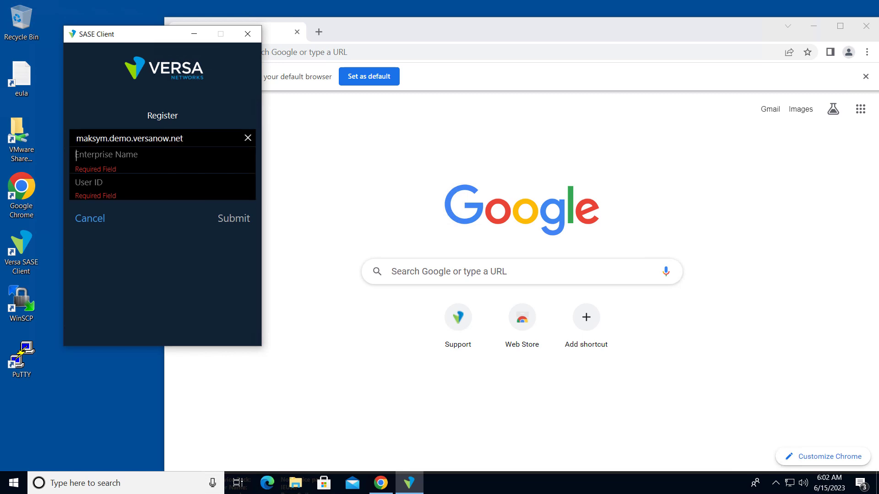
pyautogui.click(114, 155)
pyautogui.write('maksym')
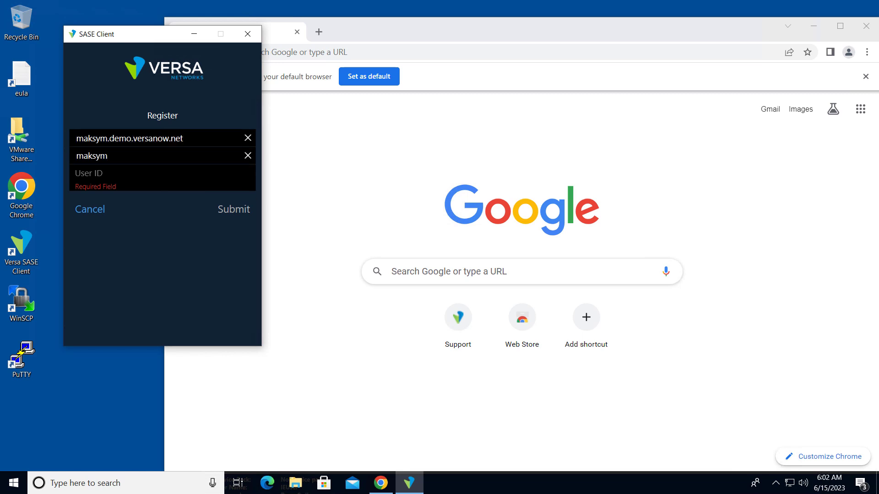
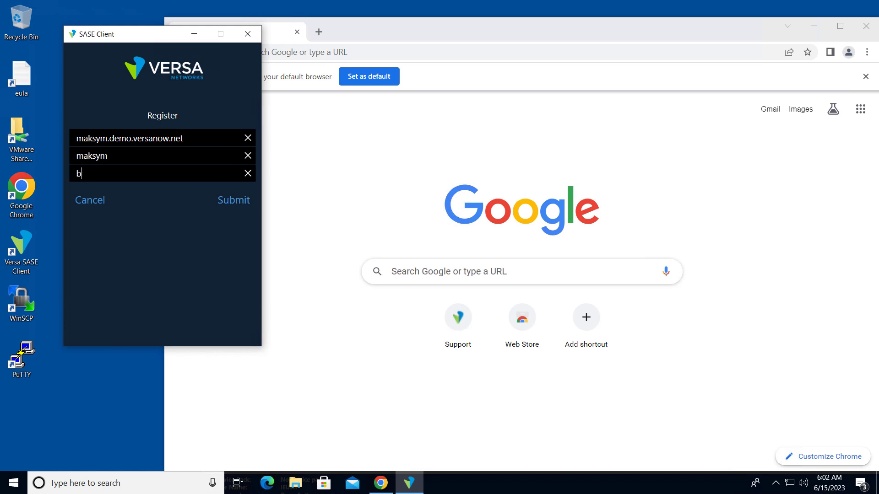
pyautogui.press('Return')
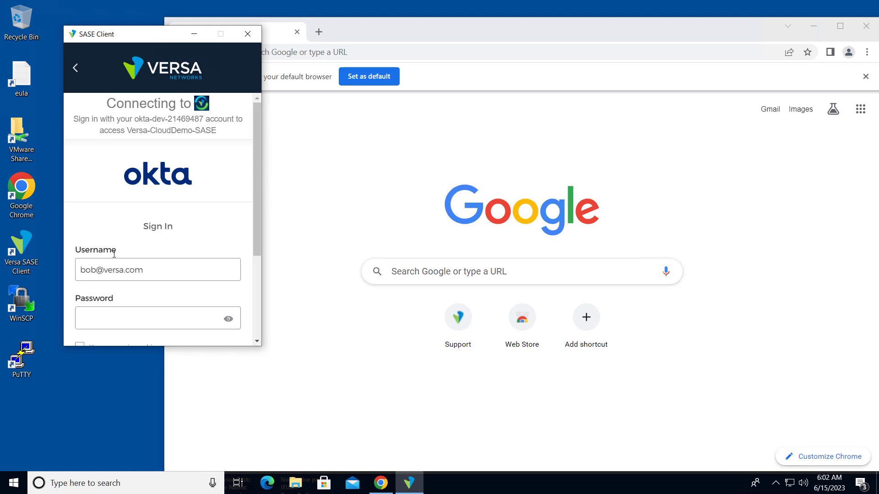
# Sign in with the account password and read the missing-antivirus block warning
pyautogui.write('••••••••••')
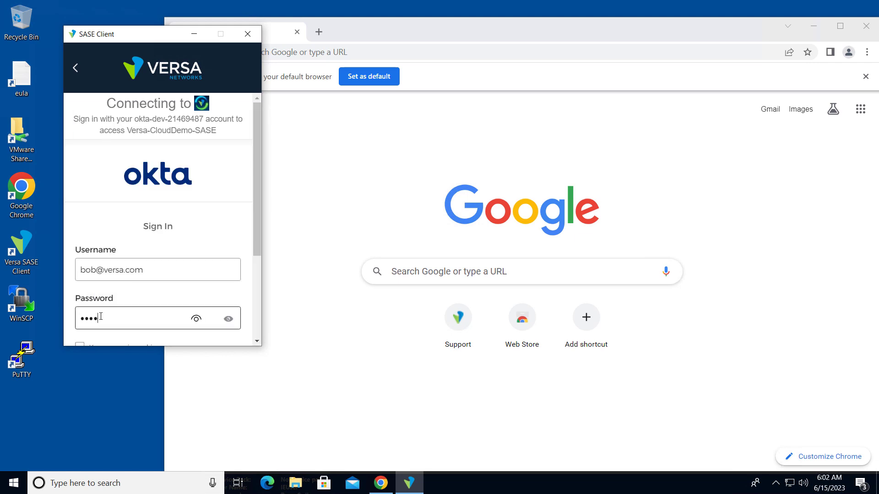
pyautogui.write('••')
pyautogui.press('Return')
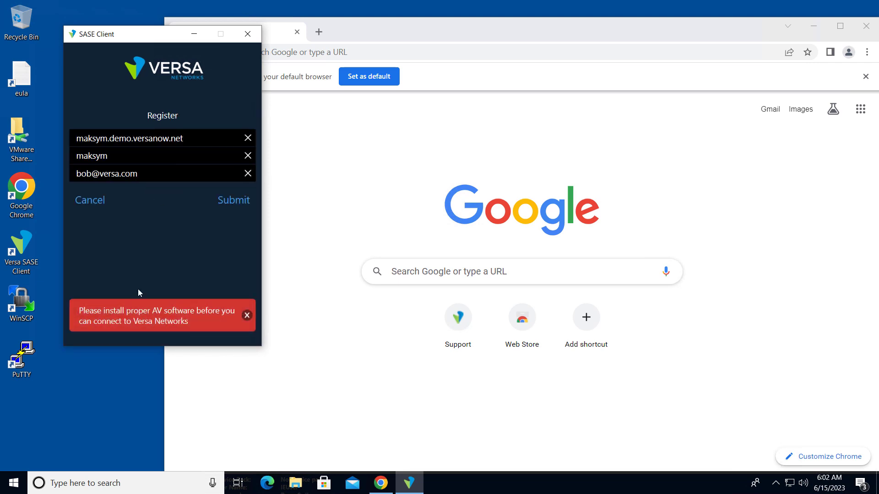
pyautogui.moveTo(81, 312); pyautogui.dragTo(195, 315)
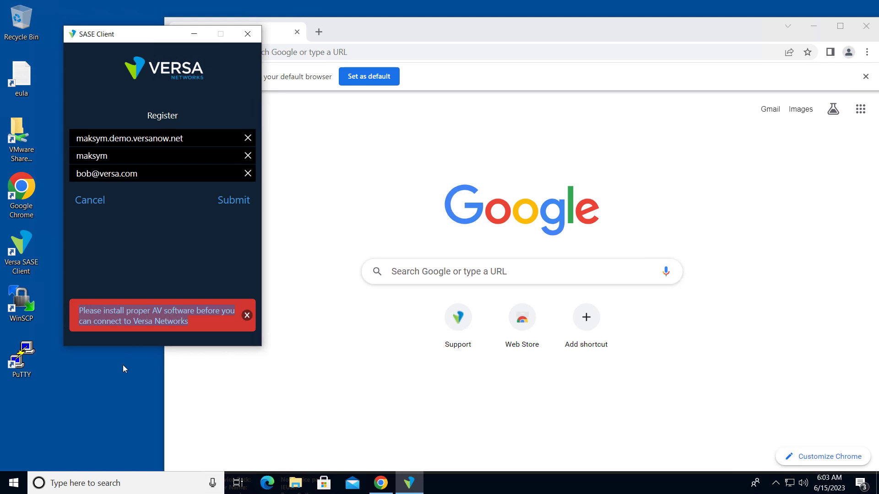
pyautogui.click(21, 252)
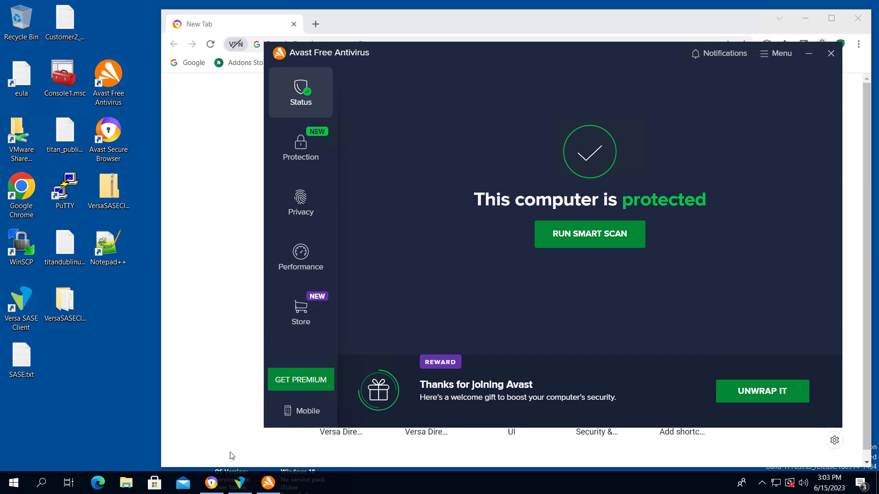
# Register the SASE Client with the saved portal FQDN, the enterprise name and the user's e-mail ID
pyautogui.click(252, 483)
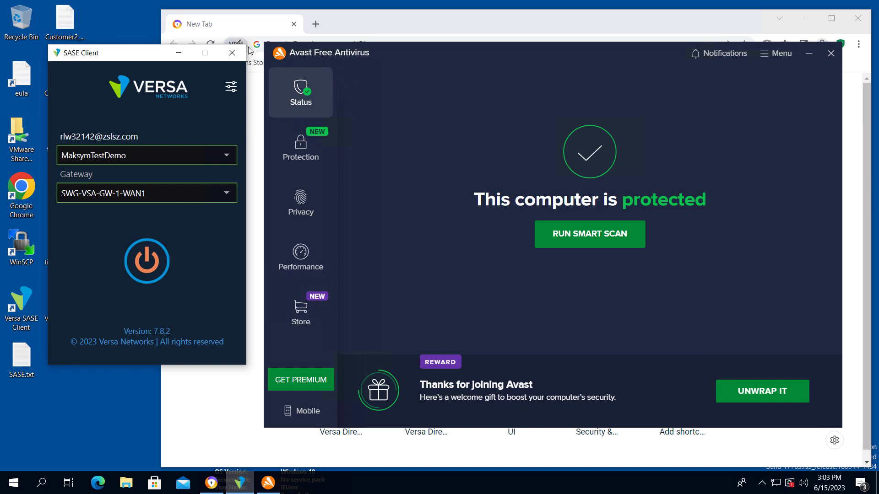
pyautogui.click(231, 87)
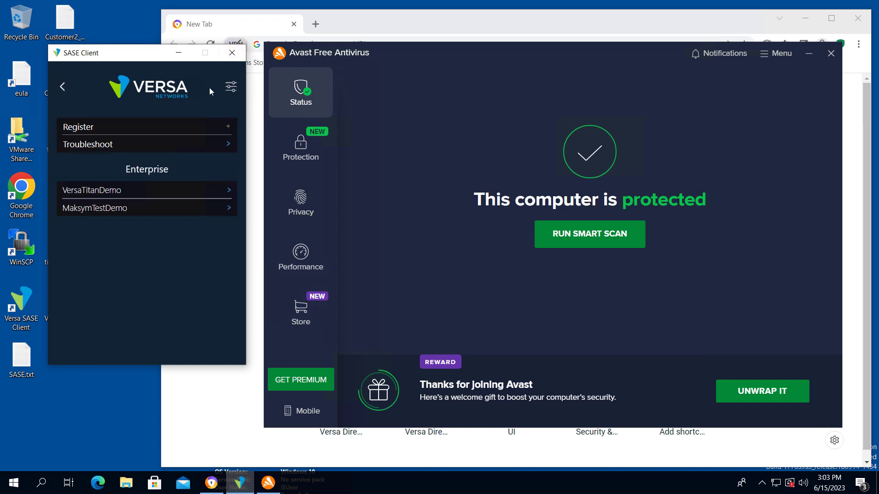
pyautogui.click(93, 126)
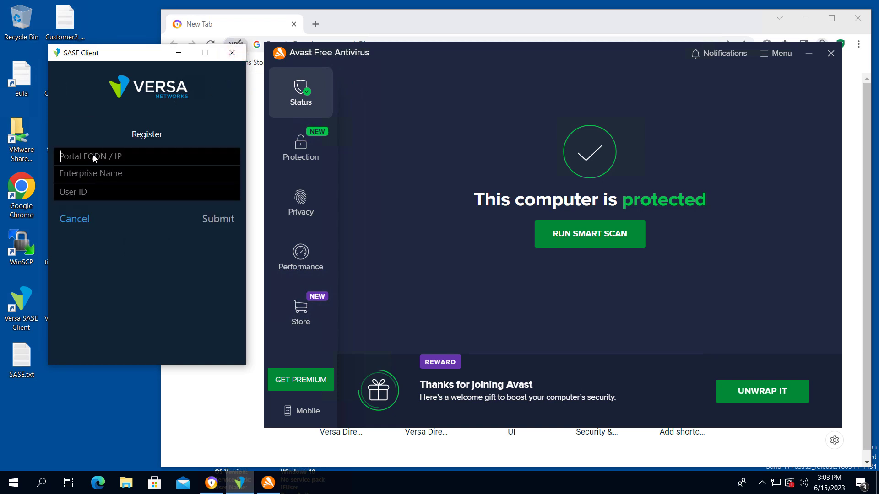
pyautogui.click(93, 158)
pyautogui.write('maksym.demo.versanow.net')
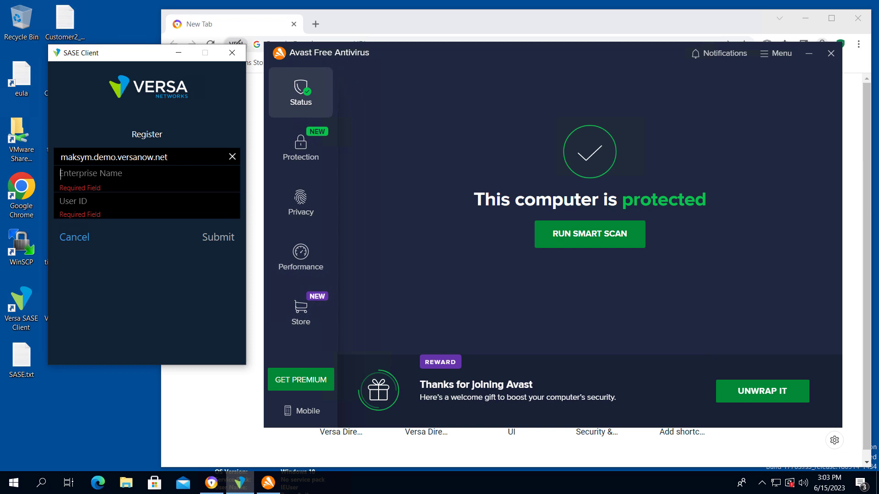
pyautogui.write('sym')
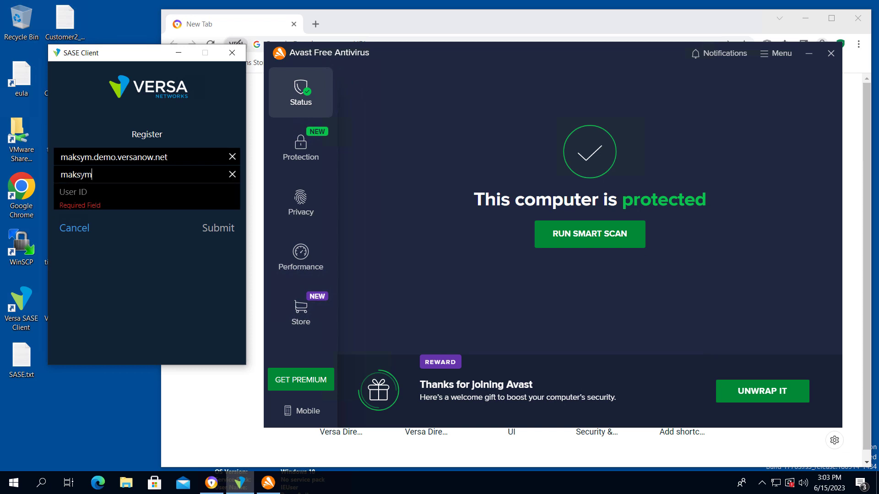
pyautogui.press('Tab')
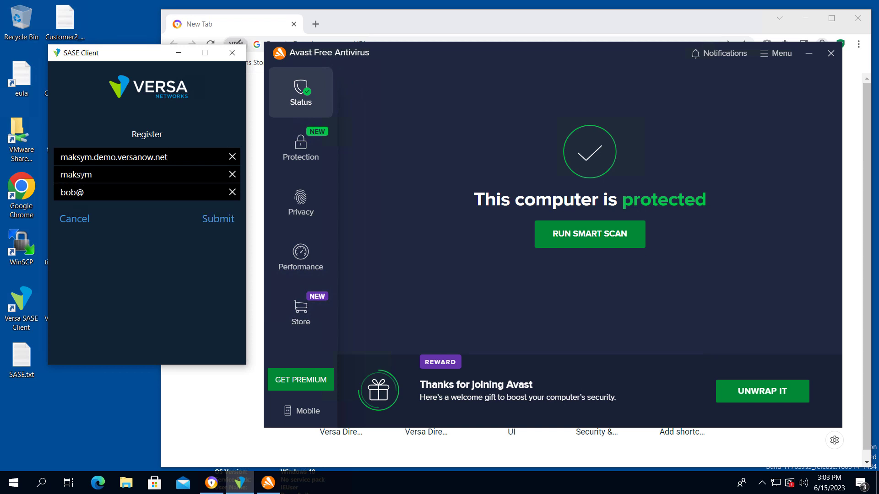
pyautogui.press('Return')
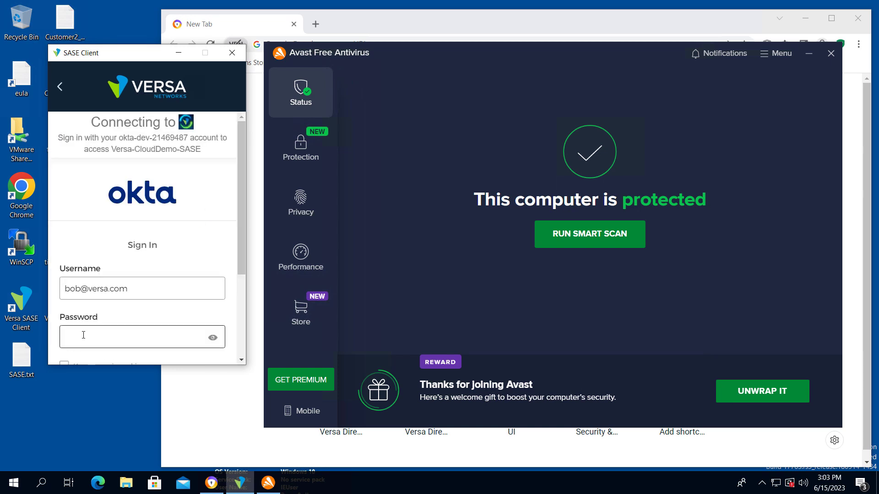
# Complete the Okta sign-in with the account password
pyautogui.click(83, 335)
pyautogui.write('•••••••••••')
pyautogui.press('Return')
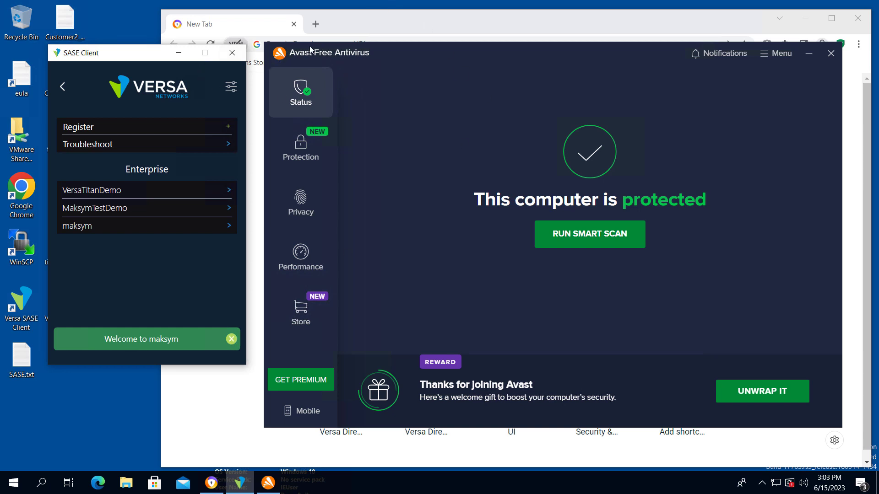
# Select the new enterprise profile, connect through gateway VCG-CALI-2-DEMO-001, and close the Welcome banner
pyautogui.click(62, 88)
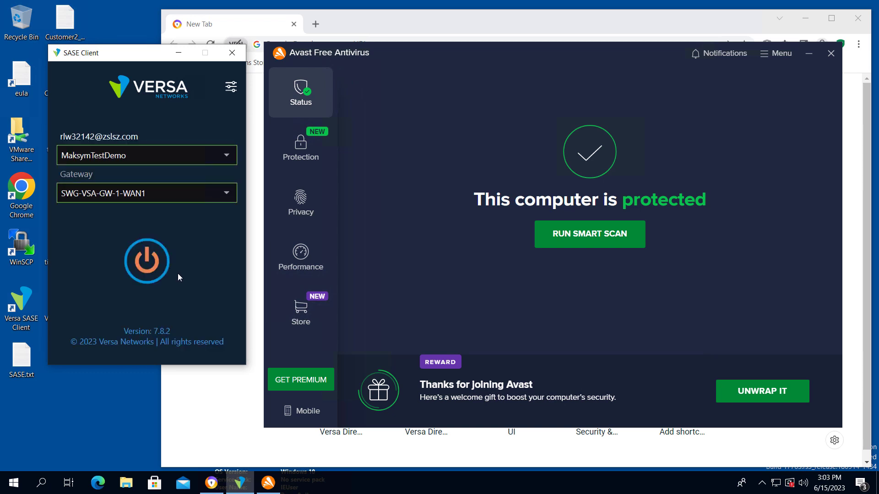
pyautogui.click(168, 152)
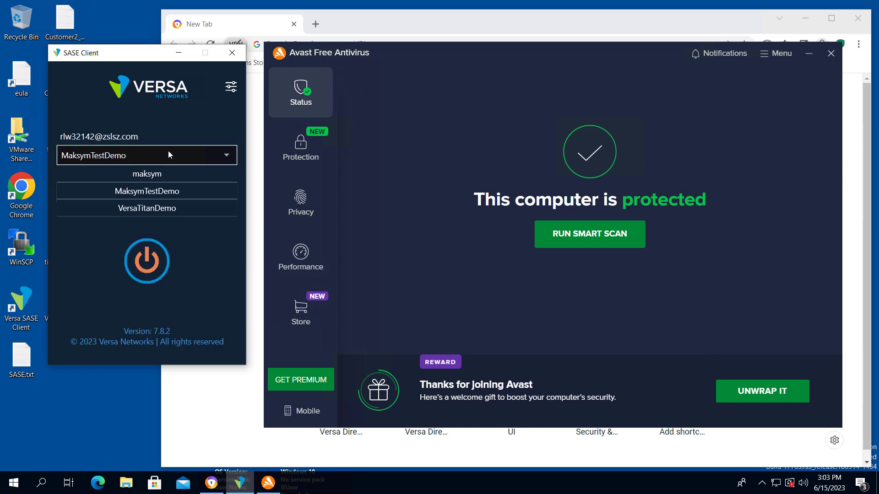
pyautogui.click(152, 175)
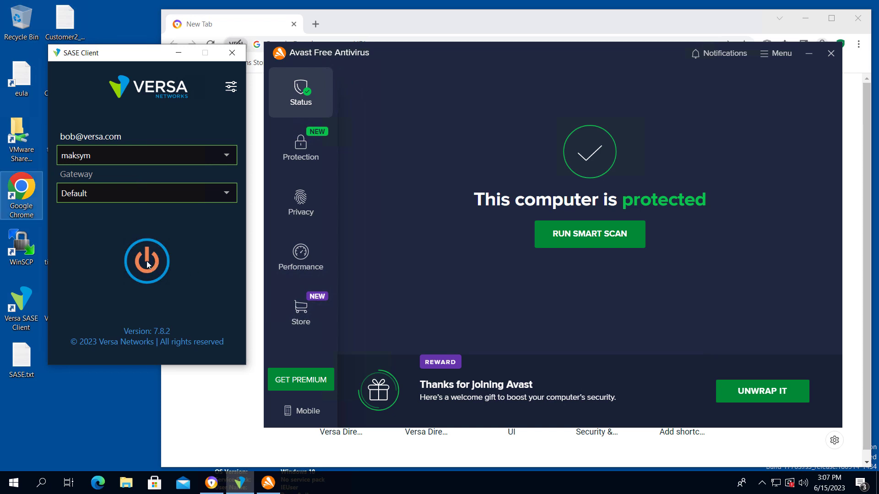
pyautogui.click(147, 263)
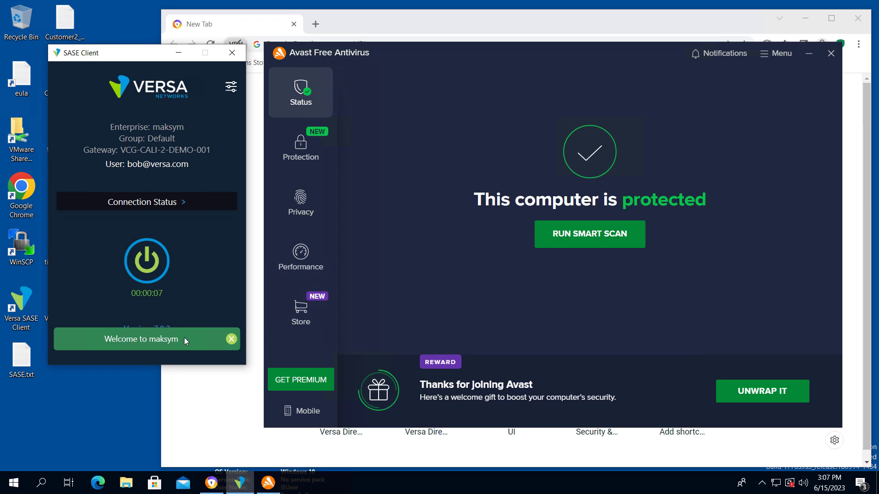
pyautogui.click(231, 339)
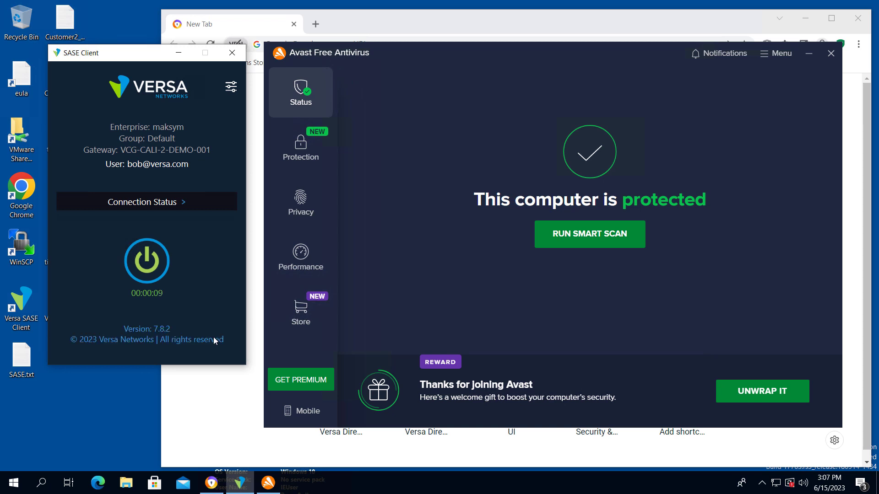